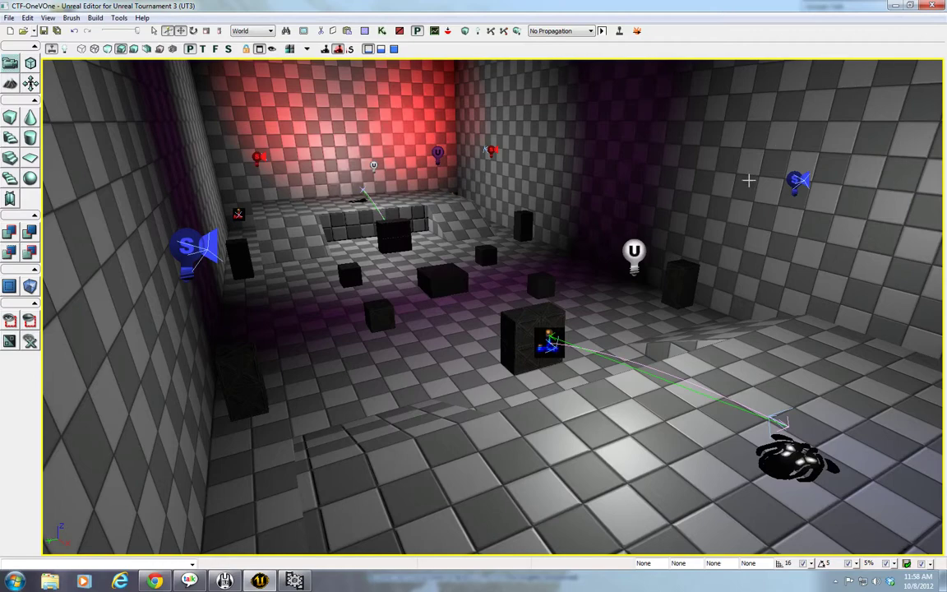
left_click_drag(726, 272, 547, 499)
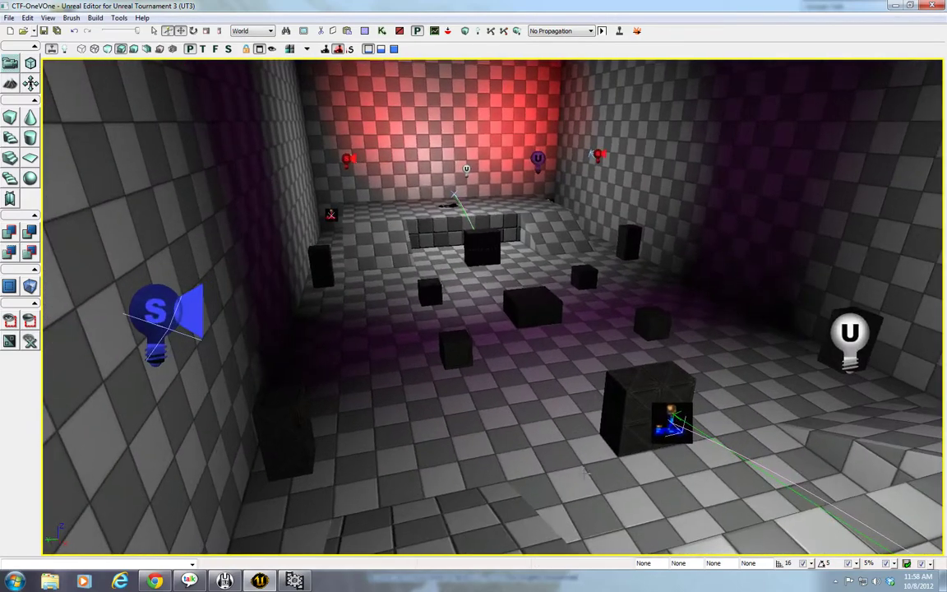
right_click_drag(547, 499, 534, 449)
left_click_drag(534, 449, 537, 487)
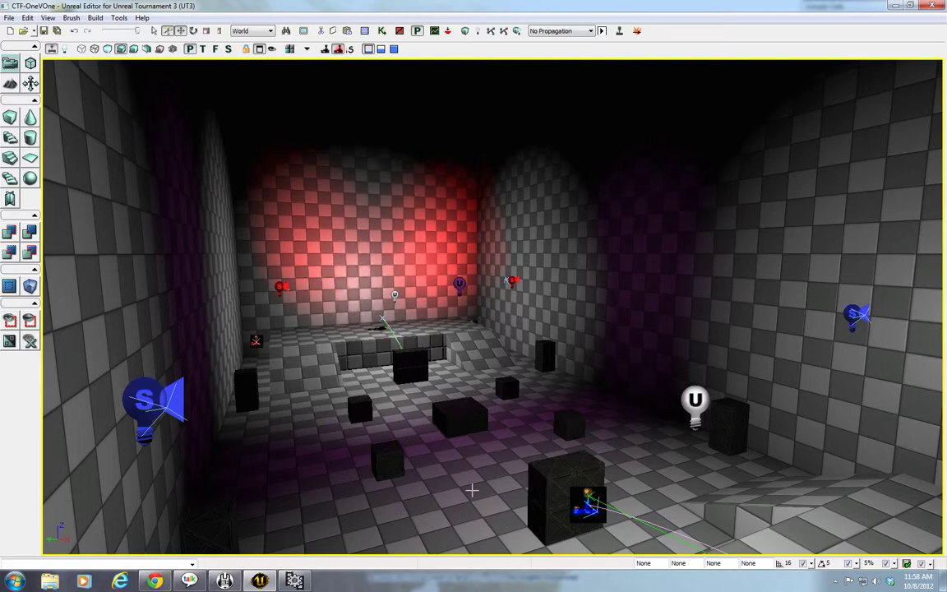
left_click_drag(469, 491, 456, 494)
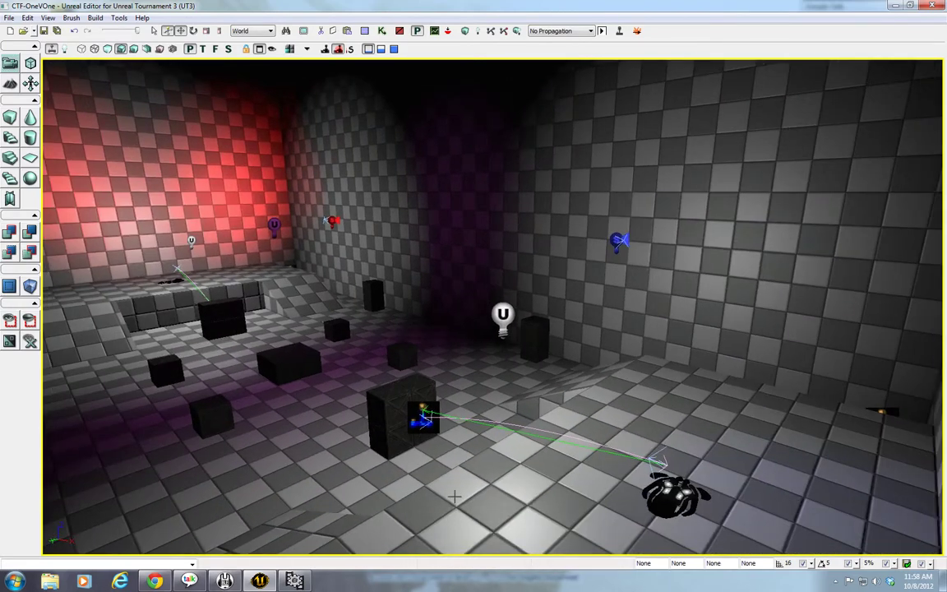
Open the Generic browser and look through its package list, viewing the contents of the CameraBlood package
left_click(362, 32)
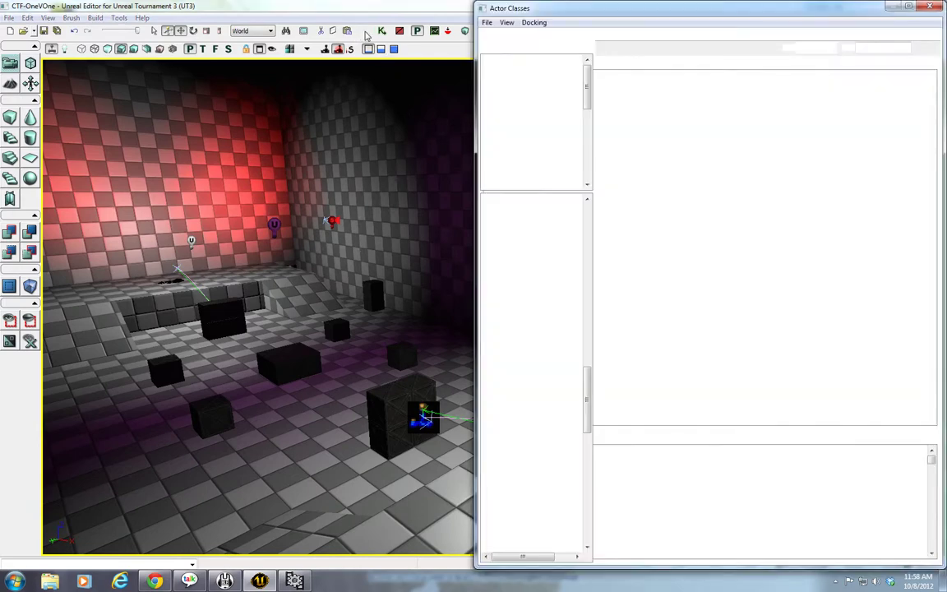
left_click(534, 253)
scroll(543, 361, "down", 20)
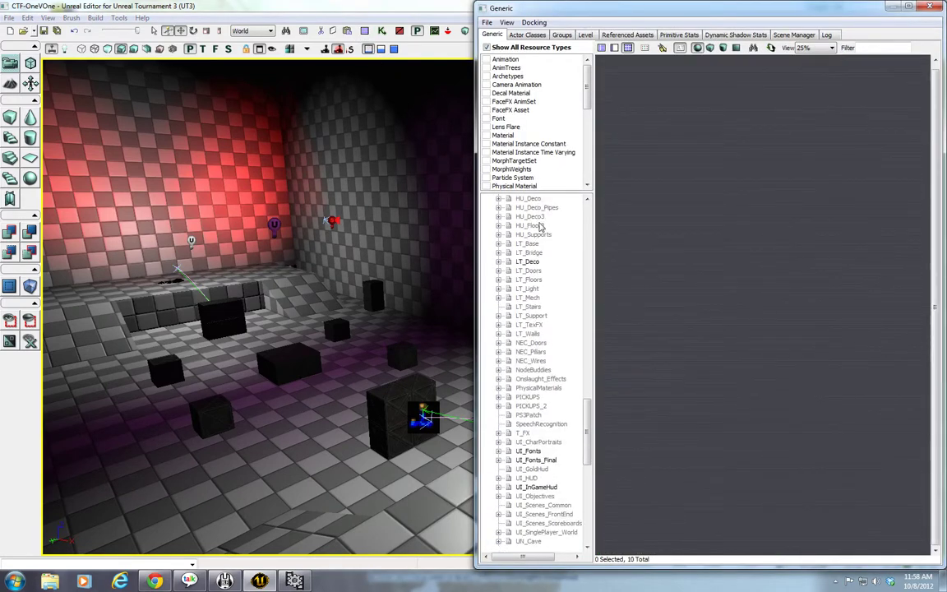
scroll(538, 386, "down", 6)
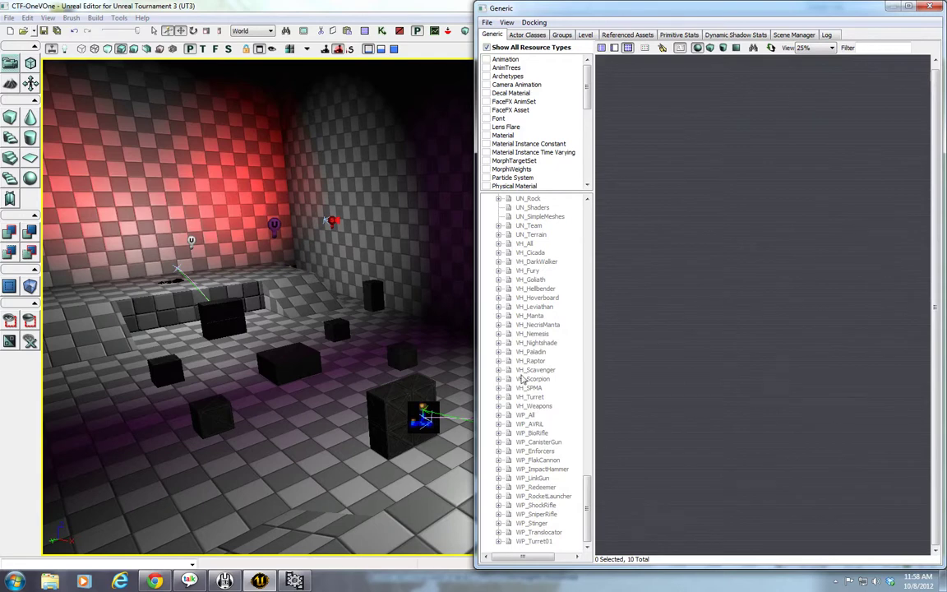
scroll(520, 425, "up", 16)
left_click(513, 424)
scroll(512, 420, "up", 14)
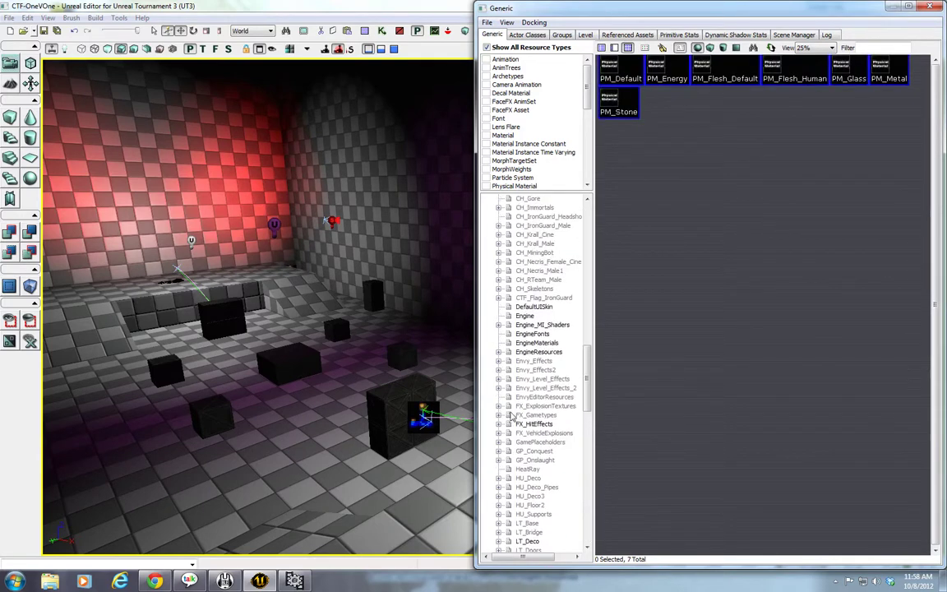
scroll(519, 397, "up", 4)
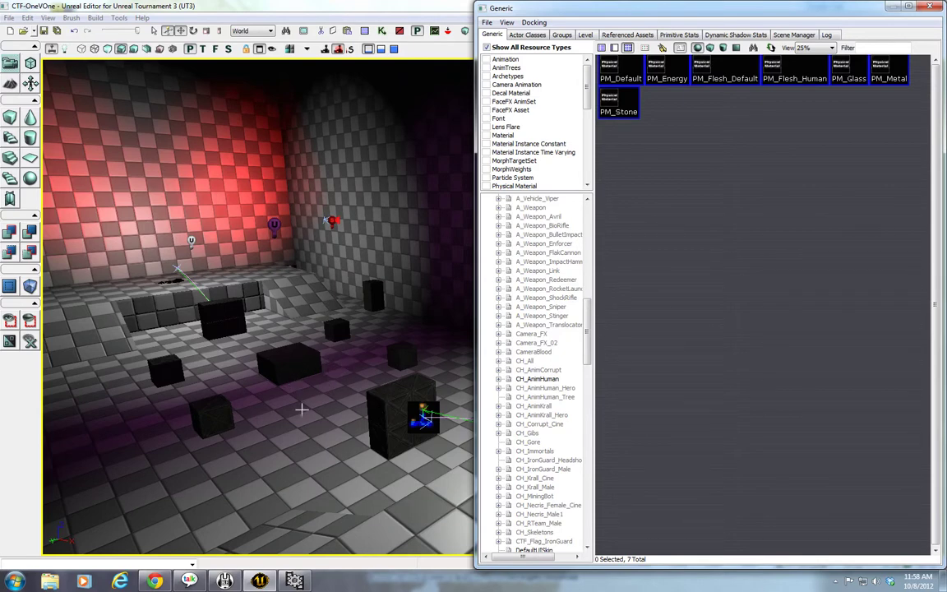
left_click(538, 351)
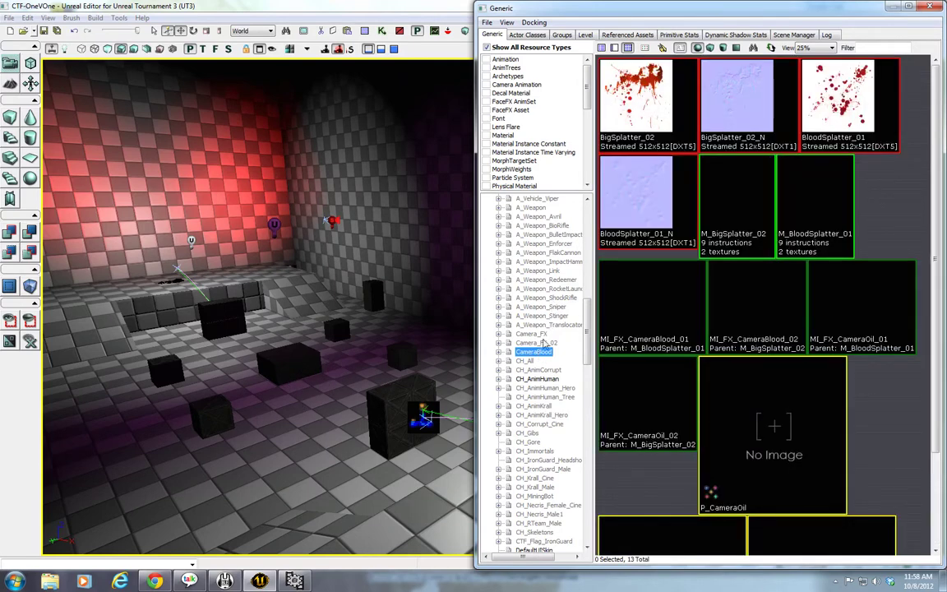
scroll(548, 337, "up", 7)
scroll(545, 329, "up", 11)
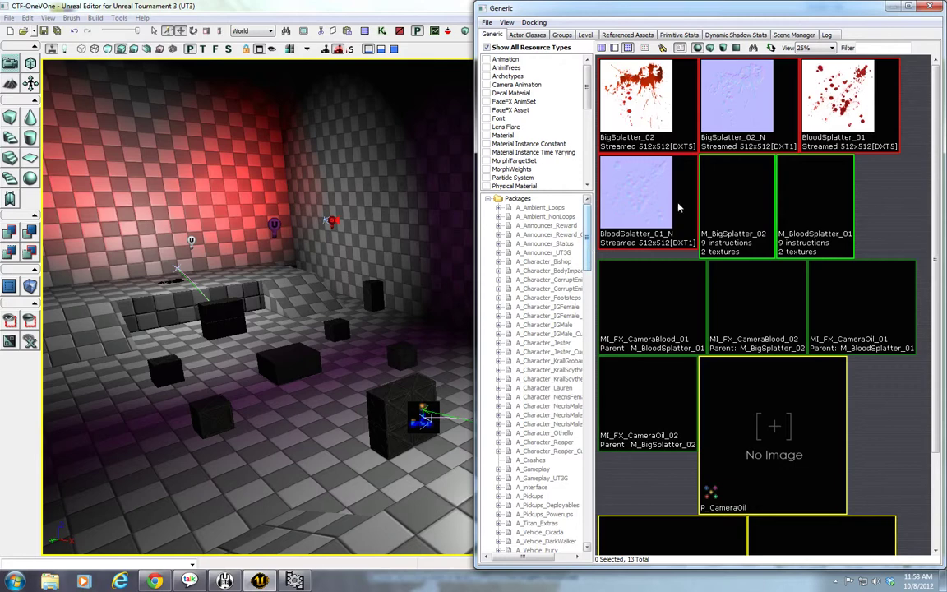
Create a new AnimSet asset in a new package named OVO_Flag, leaving its group and name blank
left_click(487, 23)
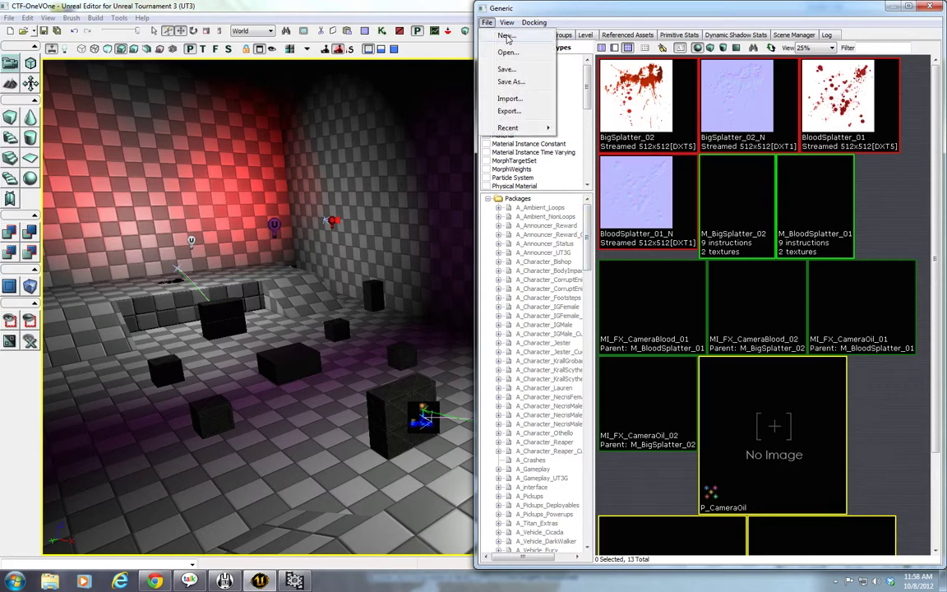
left_click(505, 37)
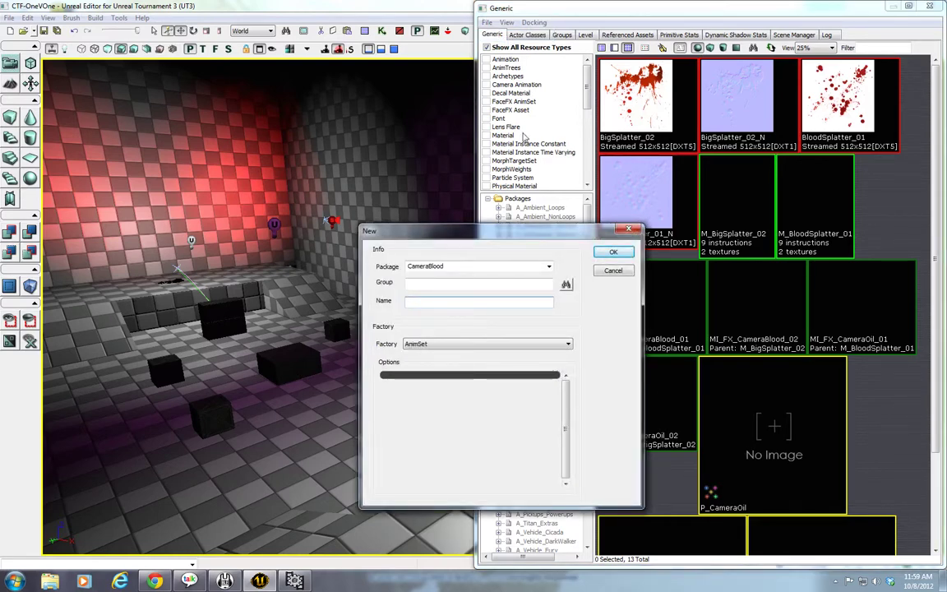
left_click_drag(499, 234, 266, 173)
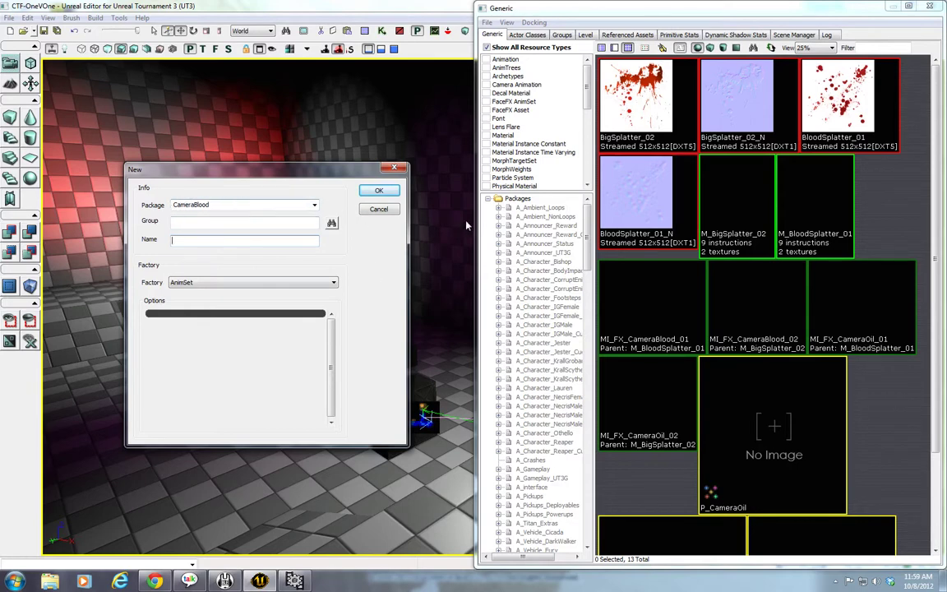
double_click(268, 207)
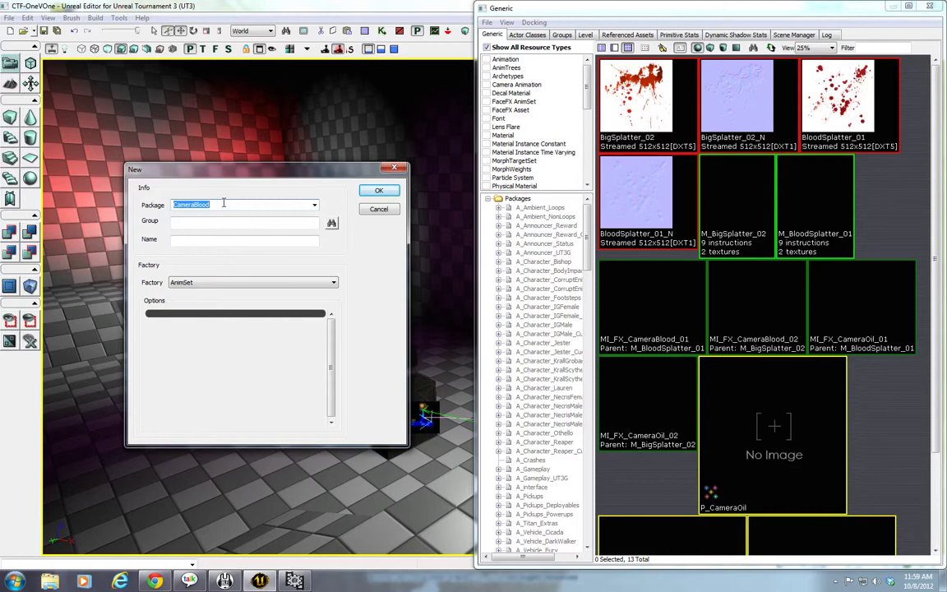
type("OVO_Flag")
left_click(218, 237)
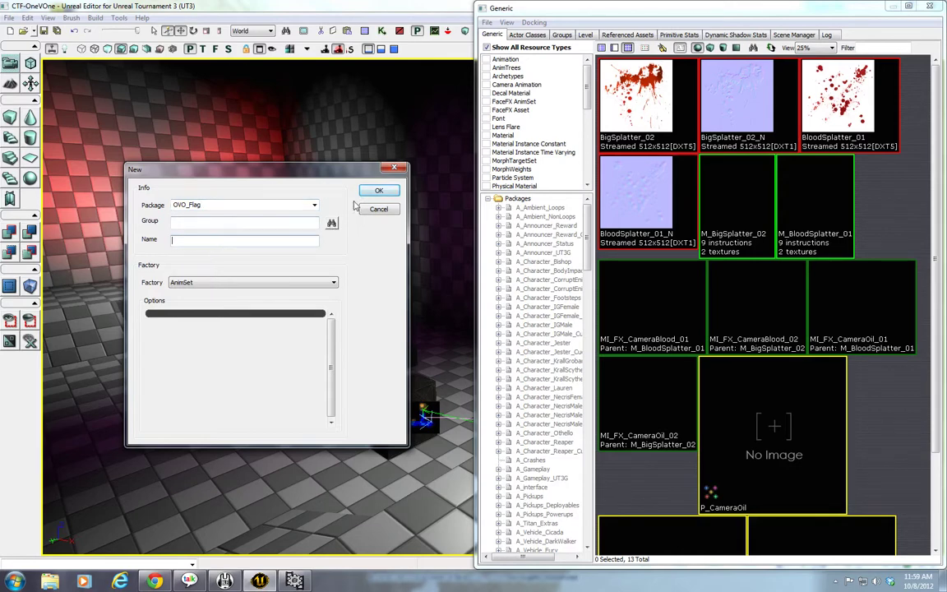
left_click(380, 191)
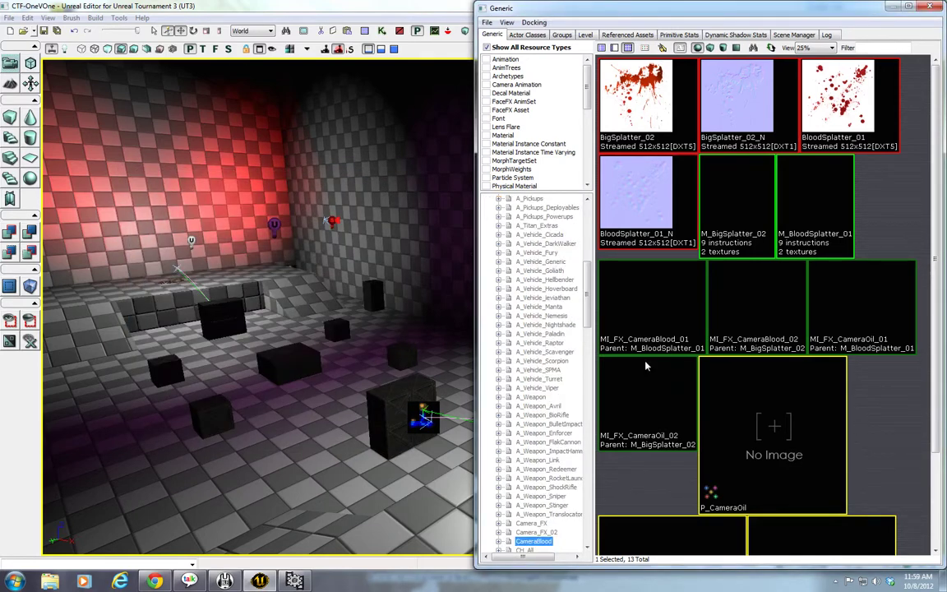
Find the OVO_Flag package in the package list, show its contents and select the AnimSet inside
left_click_drag(587, 284, 588, 314)
left_click(538, 301)
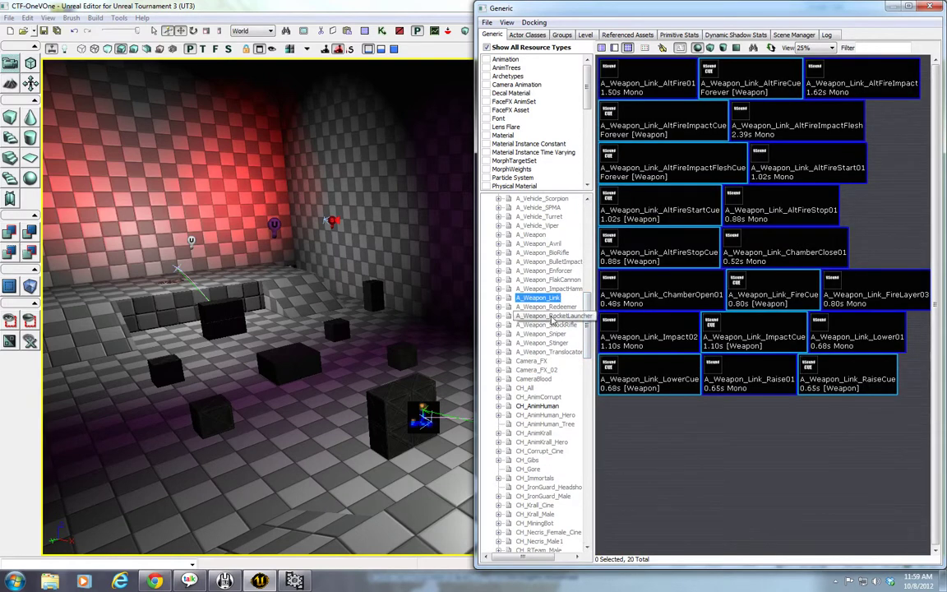
scroll(552, 313, "down", 5)
scroll(552, 312, "down", 15)
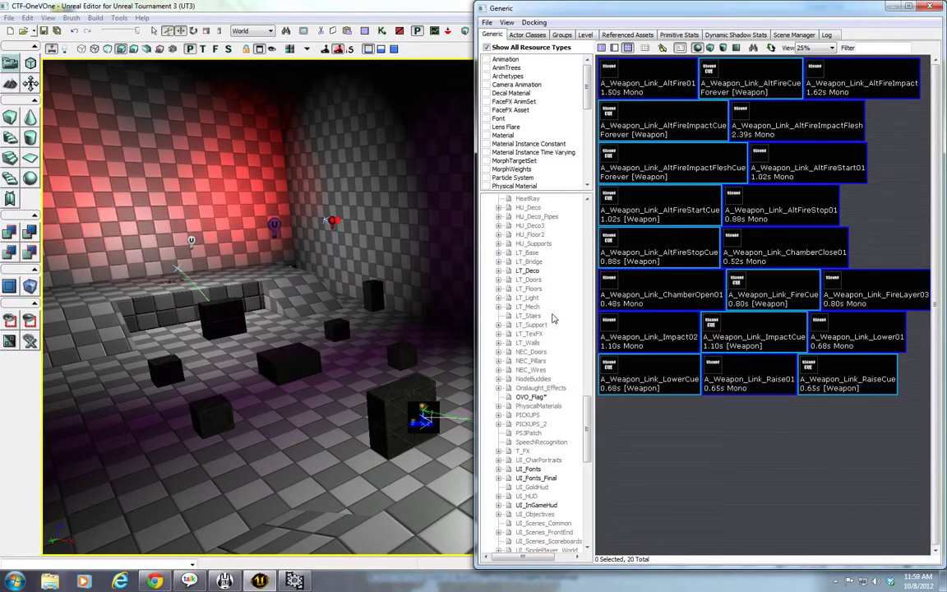
left_click(530, 396)
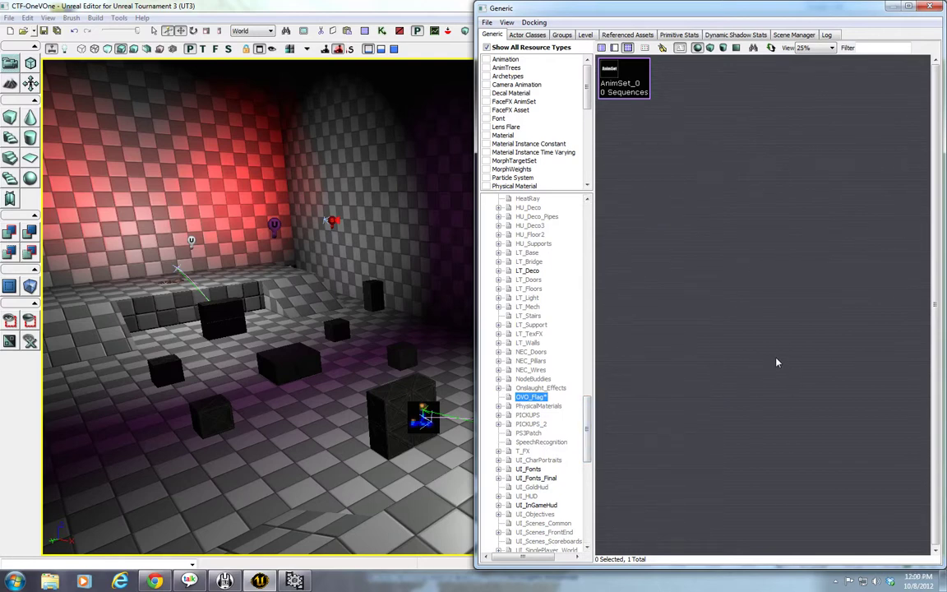
left_click(642, 92)
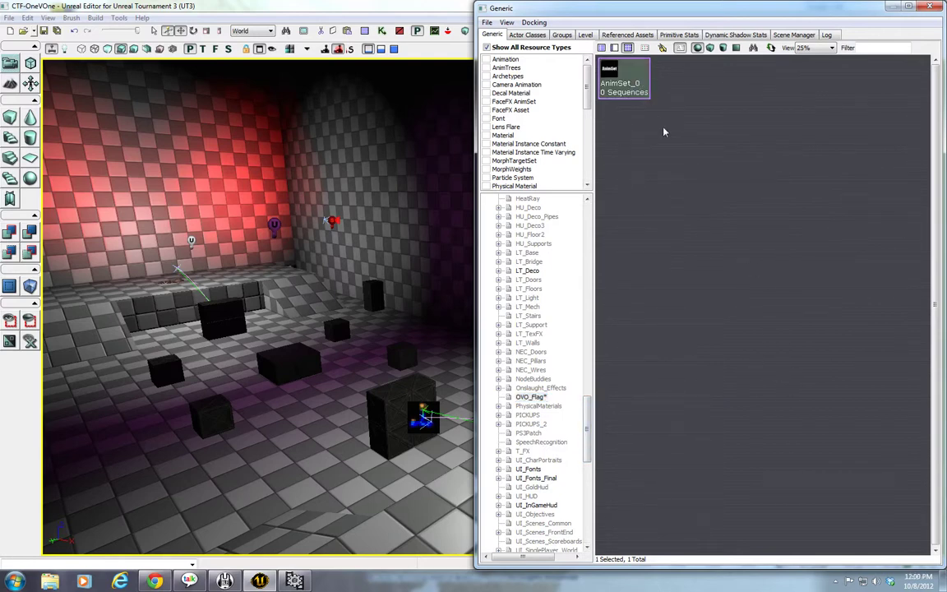
Save the OVO_Flag package under the file name OVO_Flag in the Unpublished\CookedPC folder
left_click(530, 396)
right_click(543, 400)
left_click(569, 403)
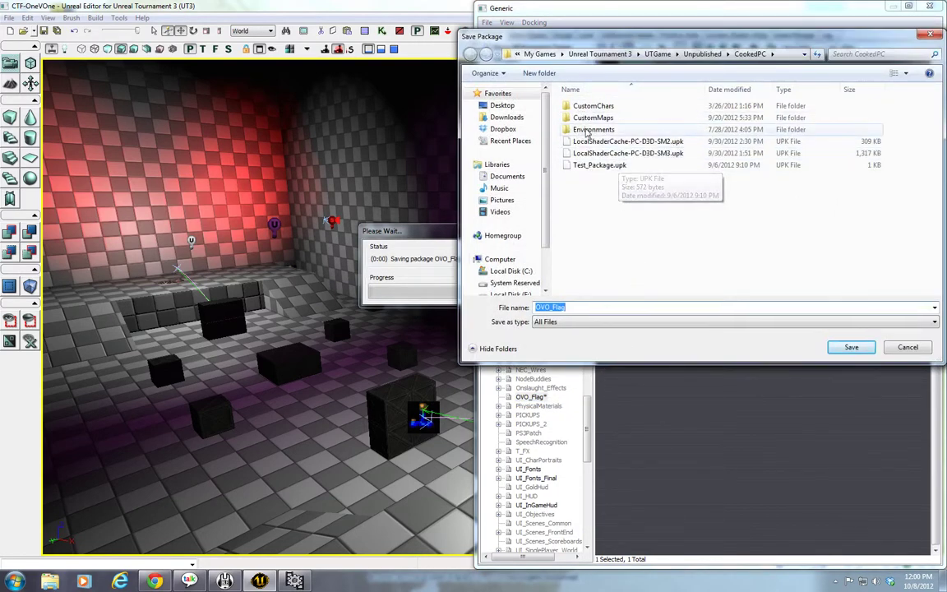
left_click(585, 307)
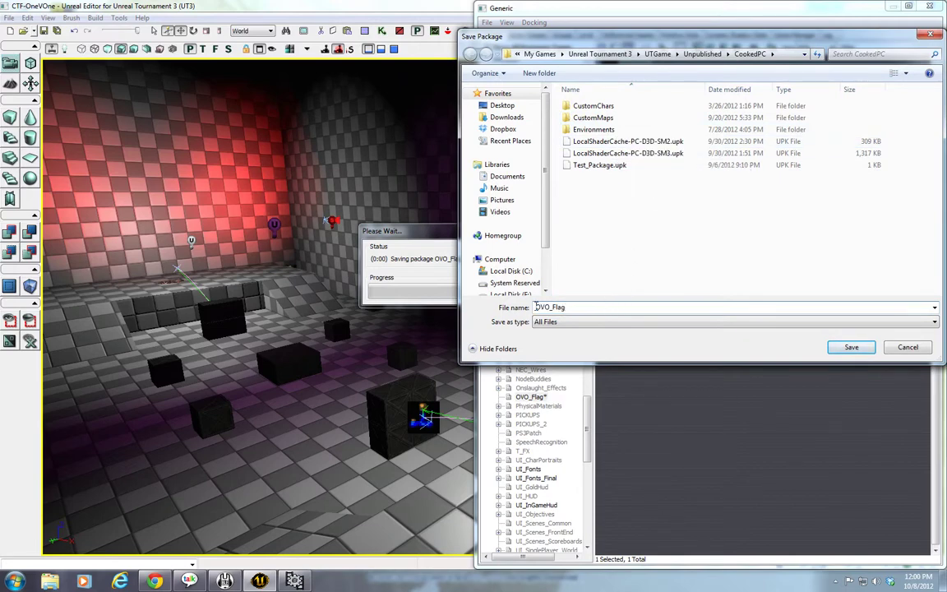
left_click(842, 346)
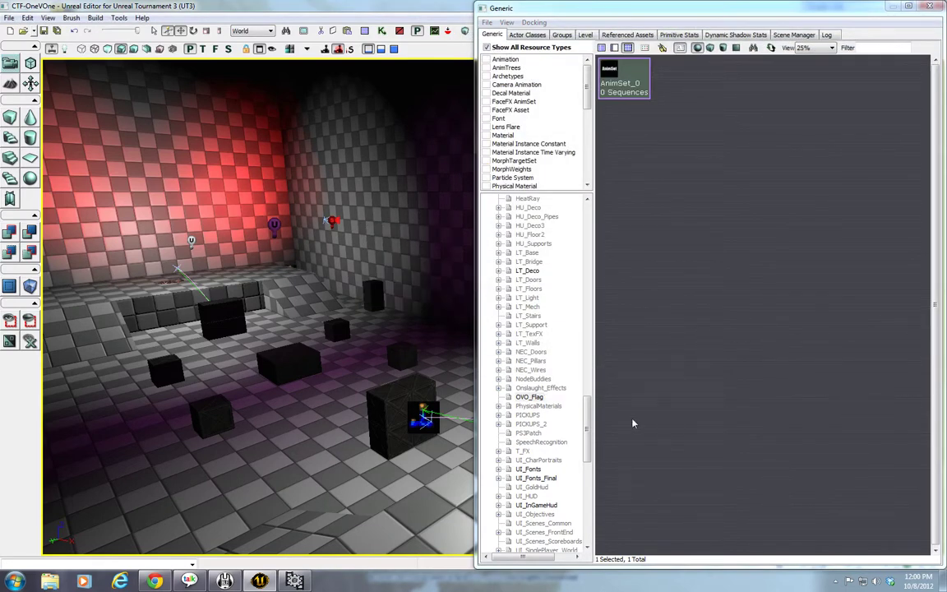
Start opening a package and browse the Program Files (x86) folder on Local Disk (F:)
left_click(487, 22)
left_click(499, 55)
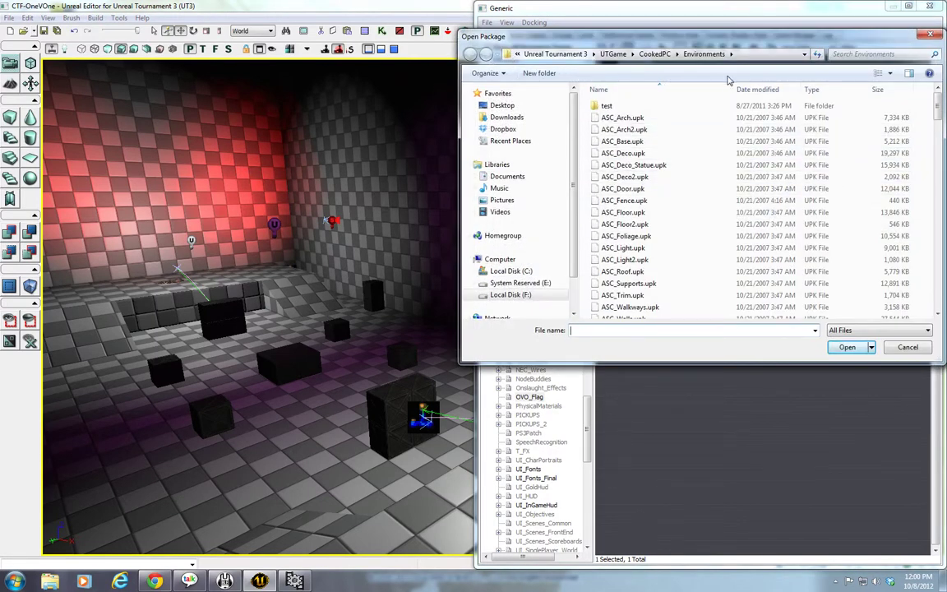
left_click(597, 117)
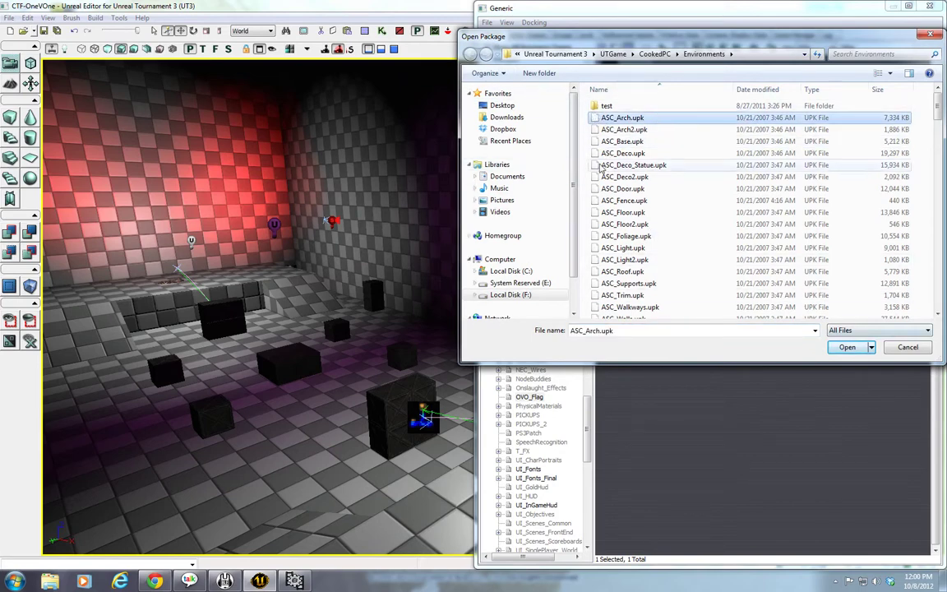
left_click(509, 295)
double_click(628, 213)
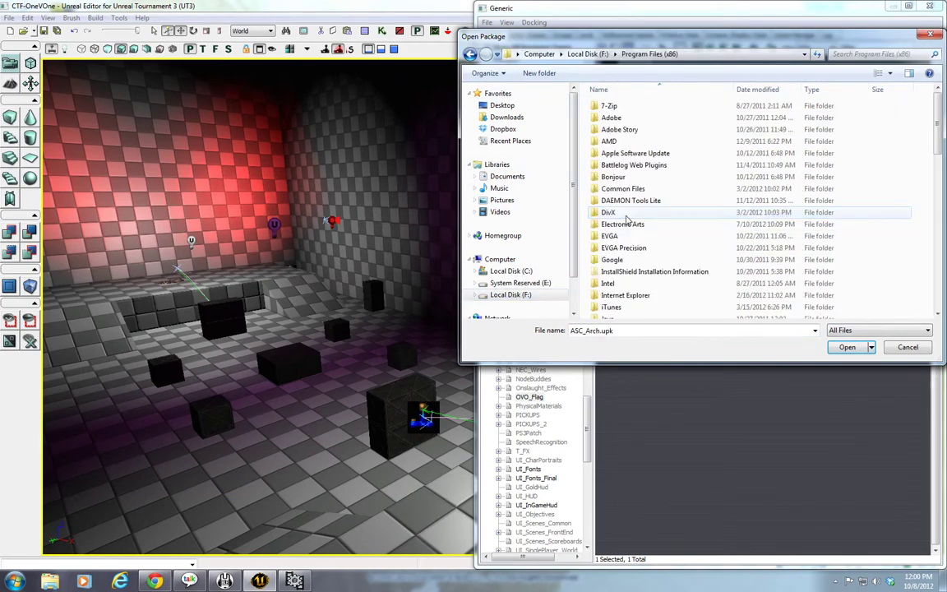
scroll(649, 279, "down", 5)
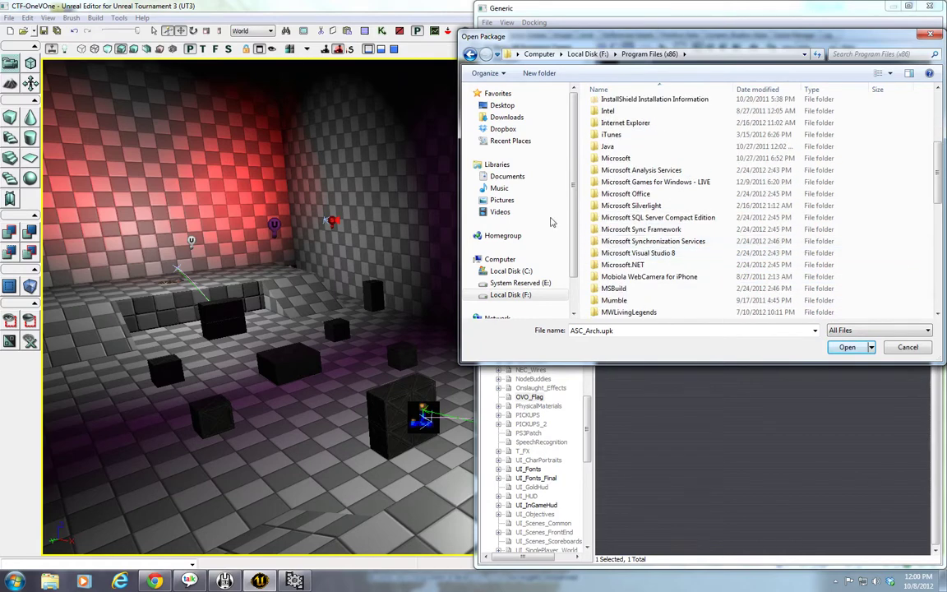
Locate and select OVO_Flag.upk under Documents > My Games > Unreal Tournament 3 > UTGame > Unpublished > CookedPC
left_click(504, 177)
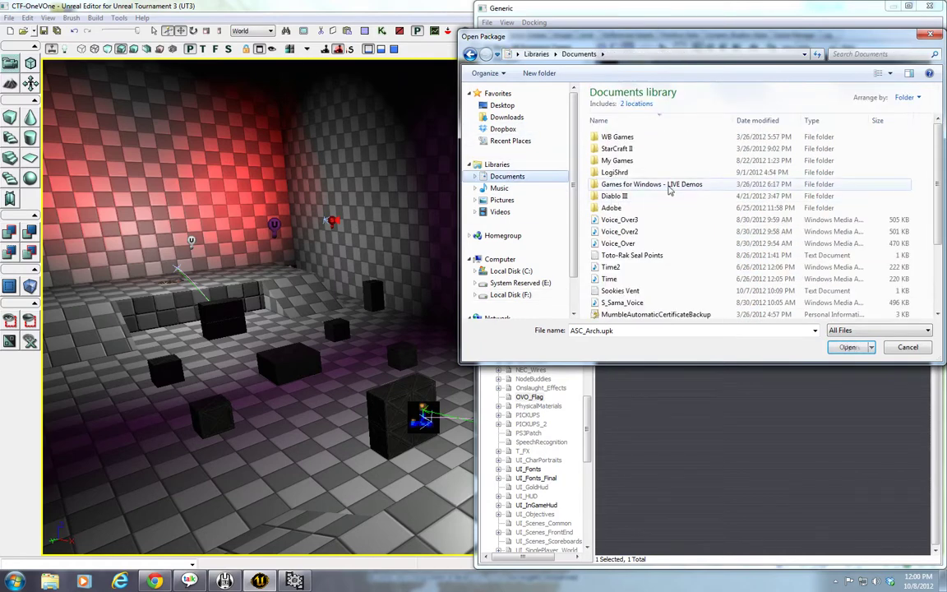
double_click(616, 160)
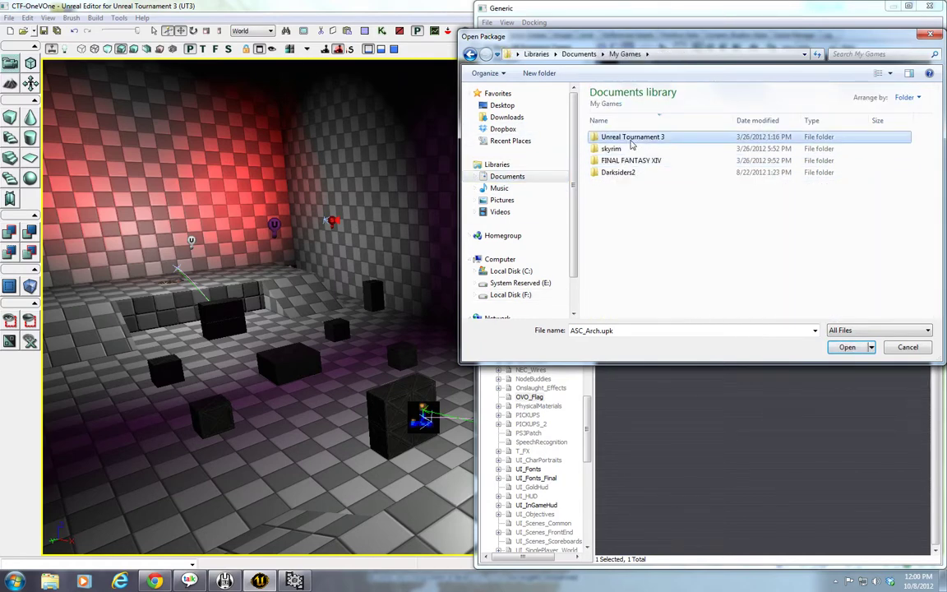
double_click(631, 138)
double_click(616, 137)
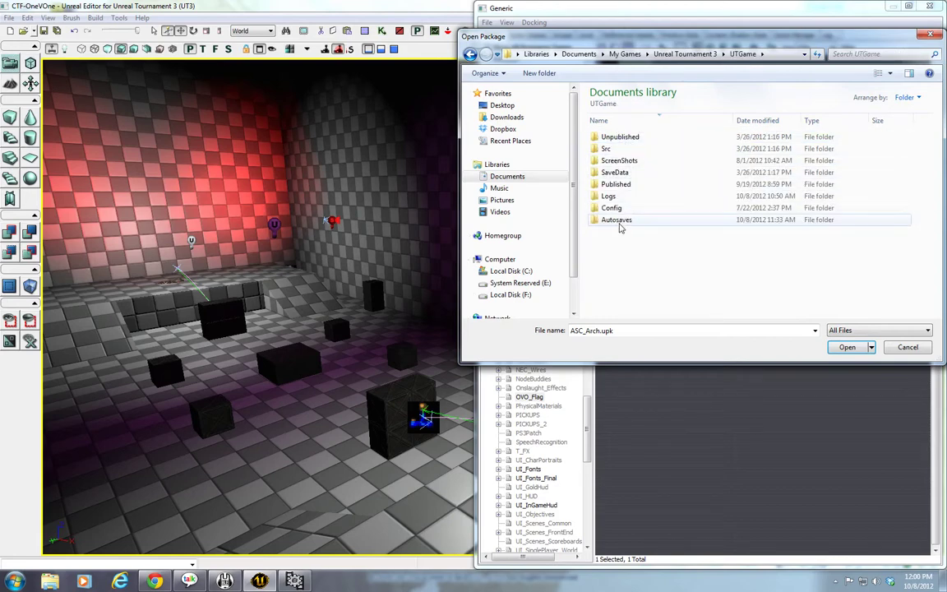
double_click(623, 137)
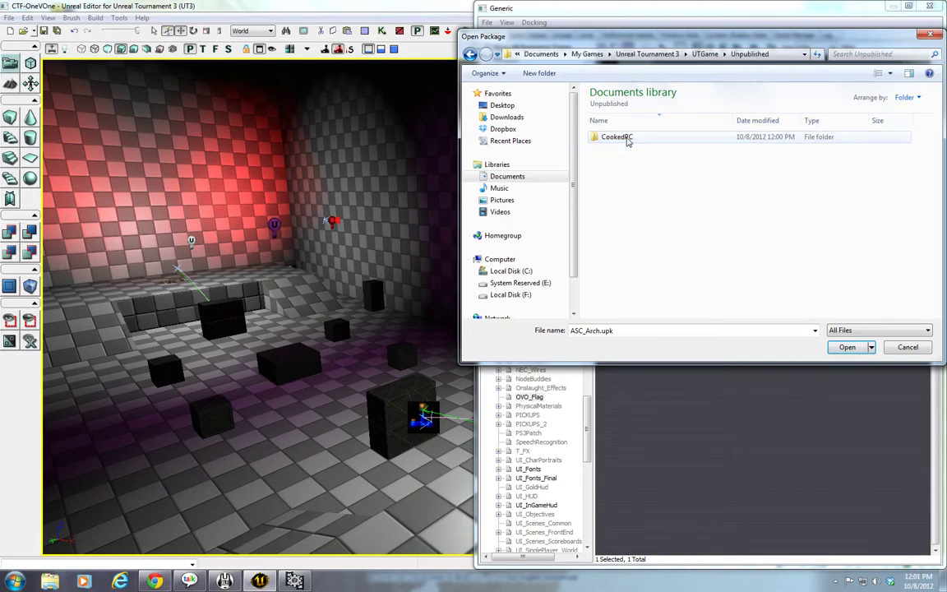
double_click(626, 138)
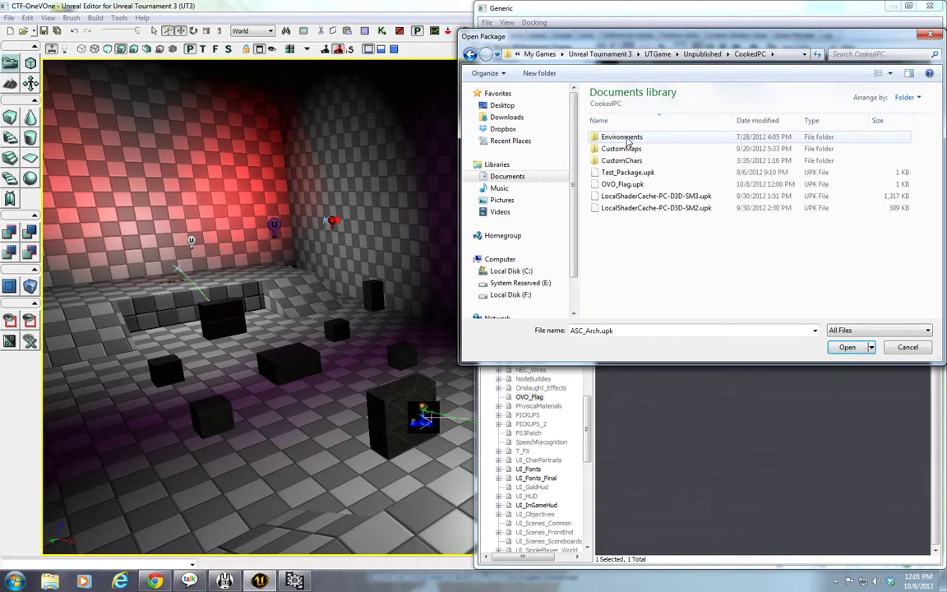
left_click(616, 185)
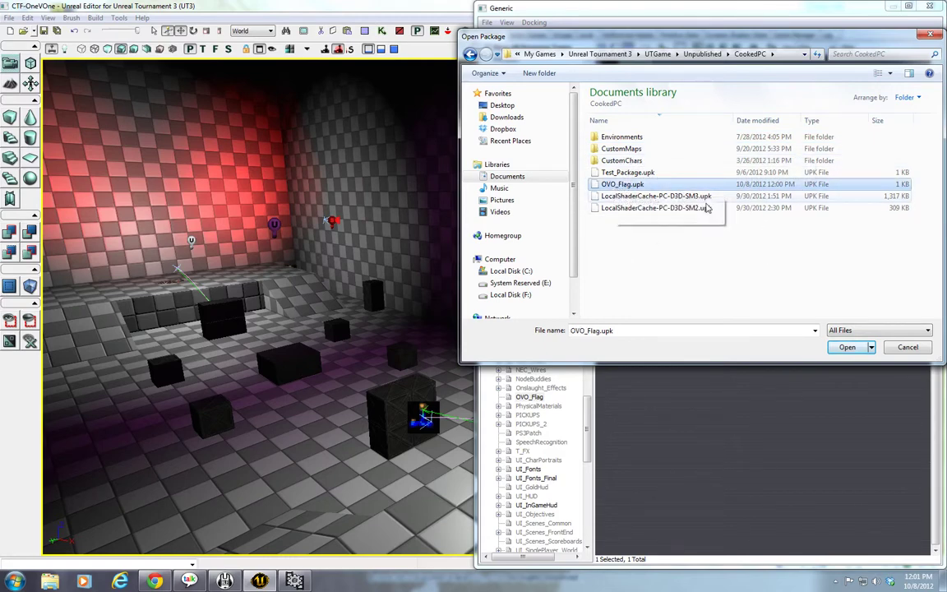
Look through the package files in the CookedPC folder and the map files in its CustomMaps subfolder
left_click(661, 173)
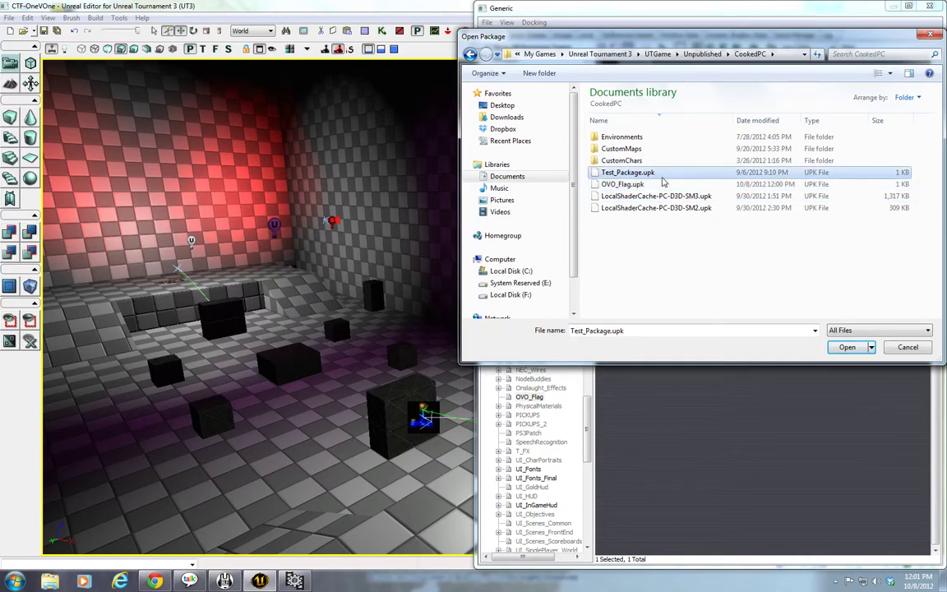
key("Down")
key("Down")
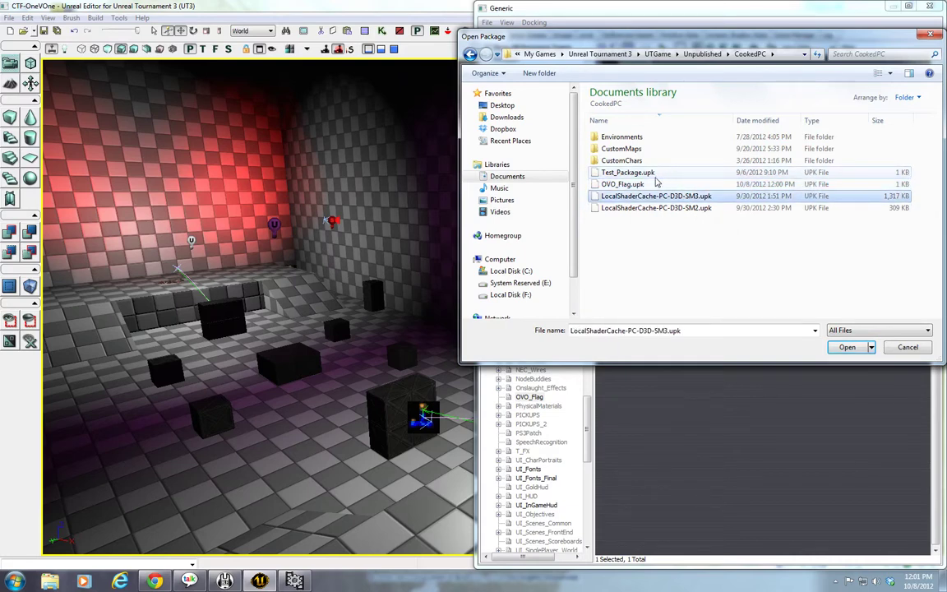
left_click(706, 261)
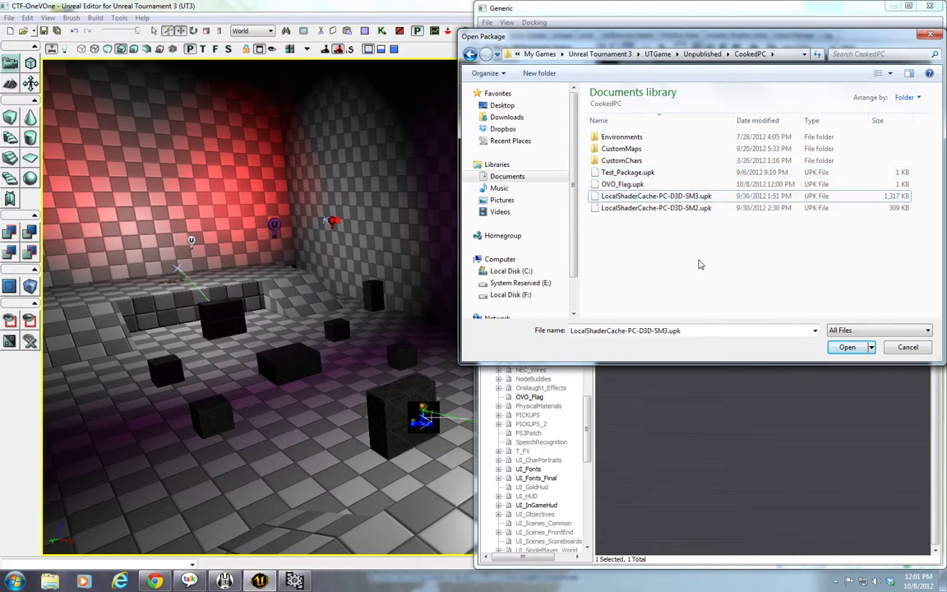
double_click(631, 148)
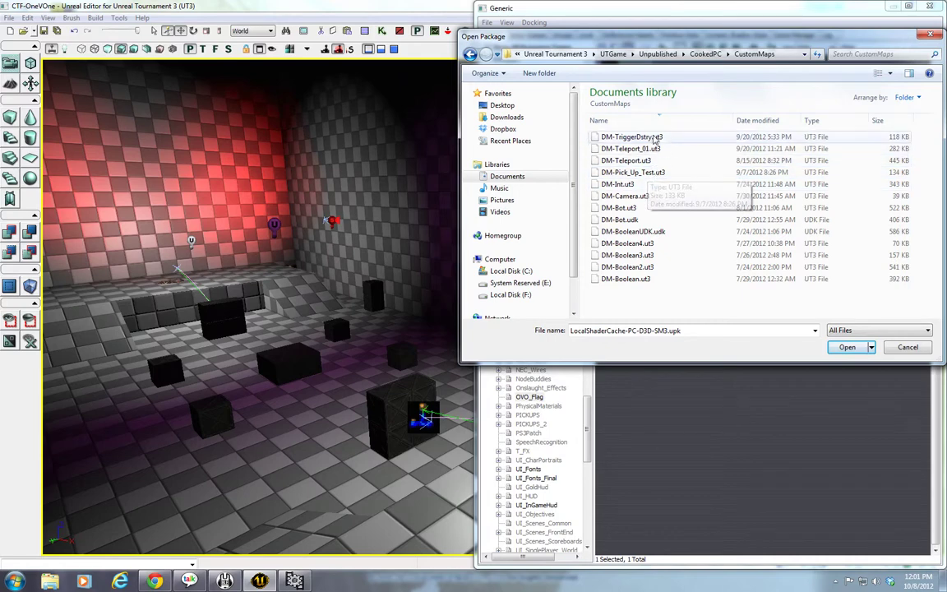
left_click(652, 139)
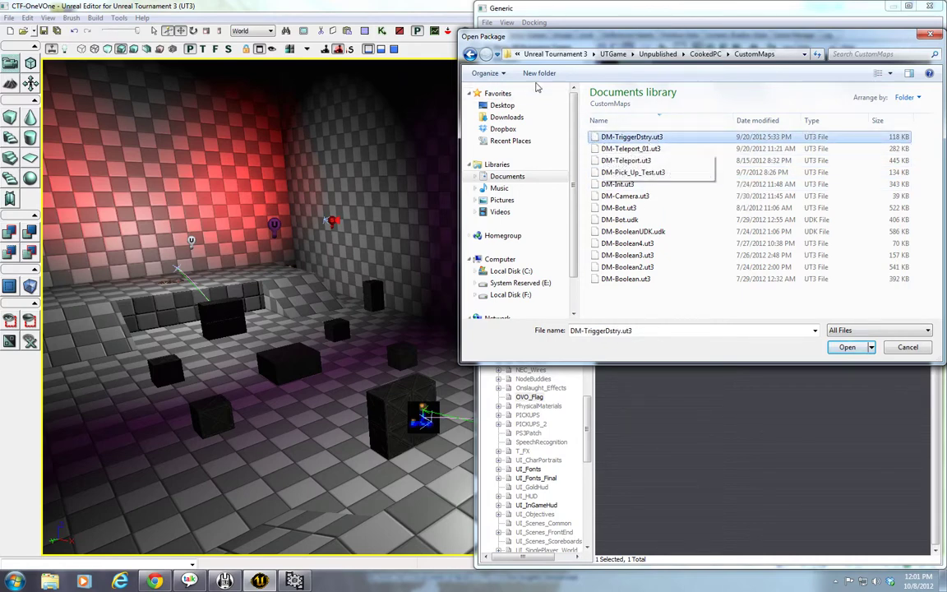
left_click(470, 55)
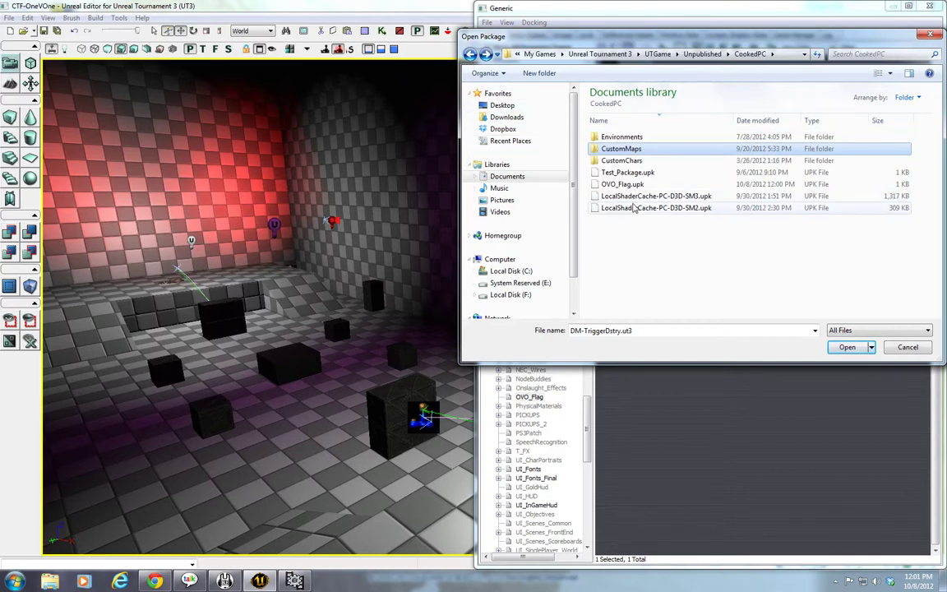
Open the OVO_Flag.upk package from the CookedPC folder
left_click(649, 184)
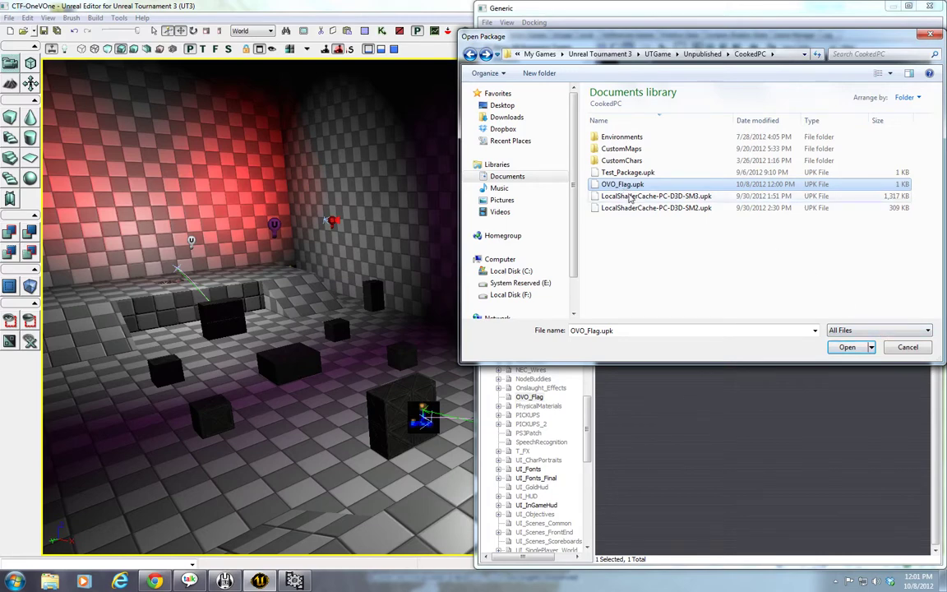
left_click(680, 263)
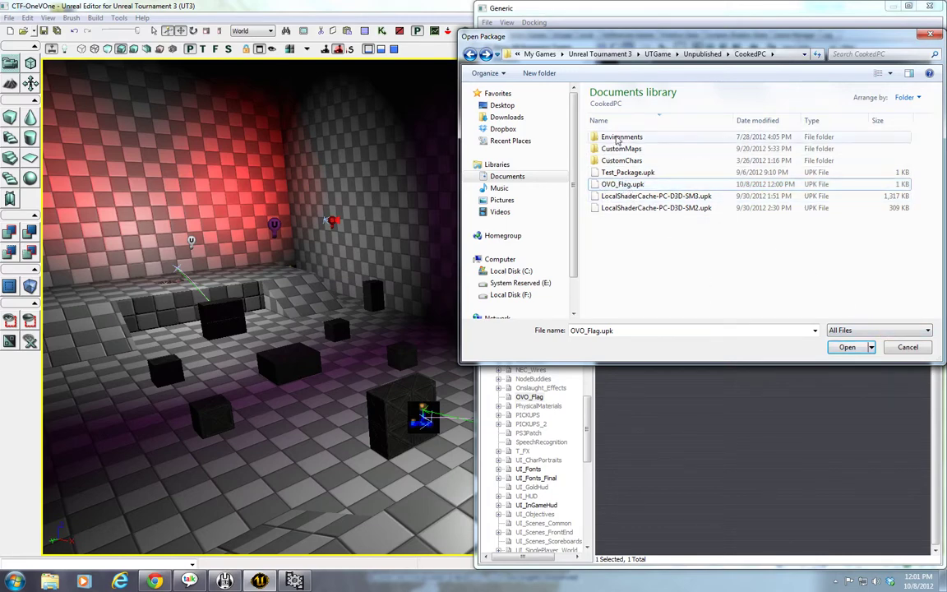
left_click(863, 348)
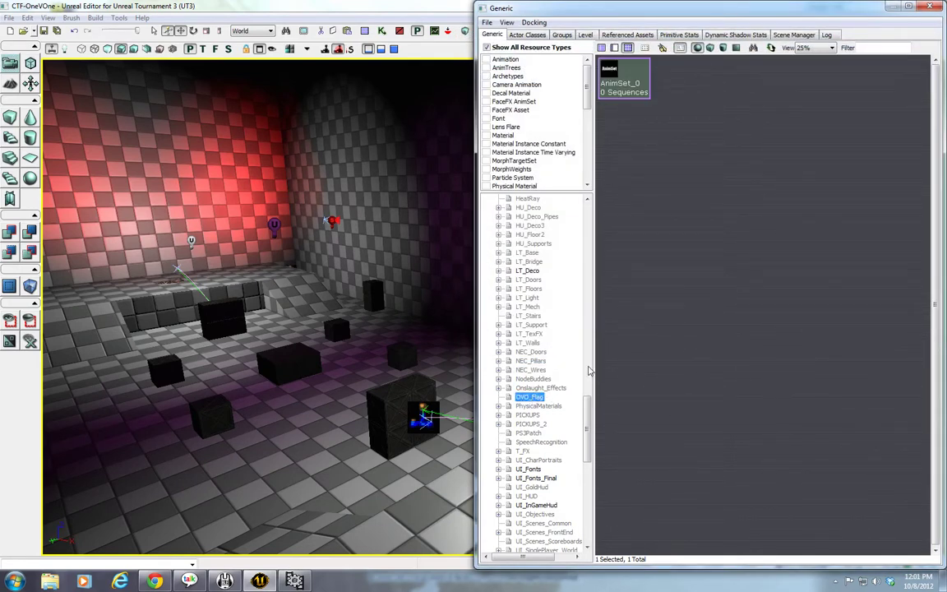
Create a new SoundCue named Capture_Music in the OVO_Flag package
left_click(535, 398)
right_click(656, 201)
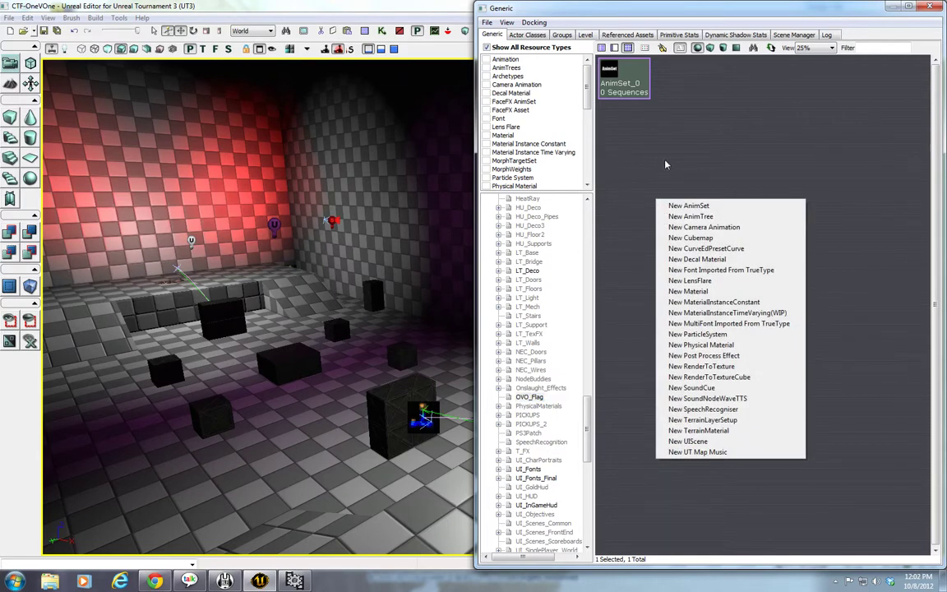
right_click(696, 101)
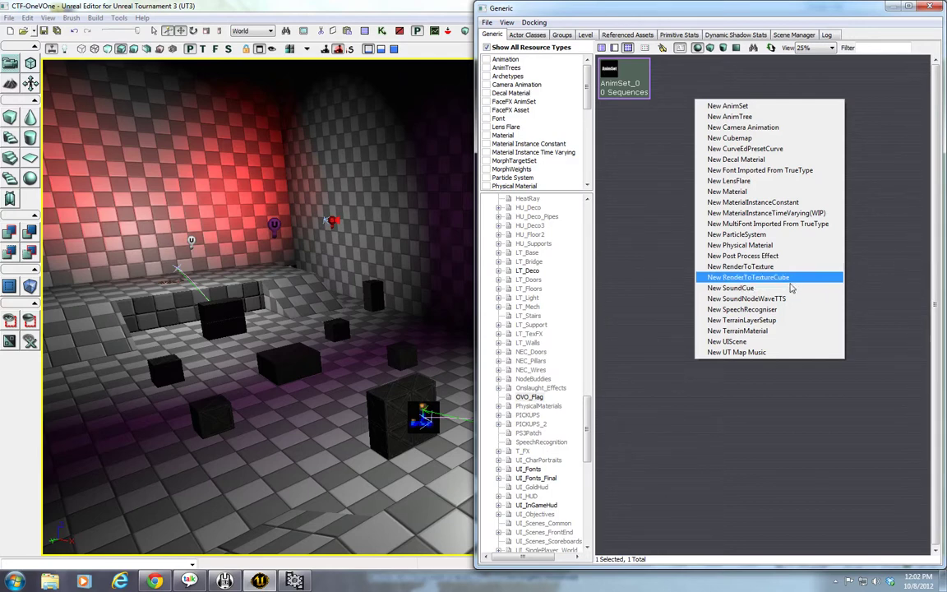
left_click(789, 290)
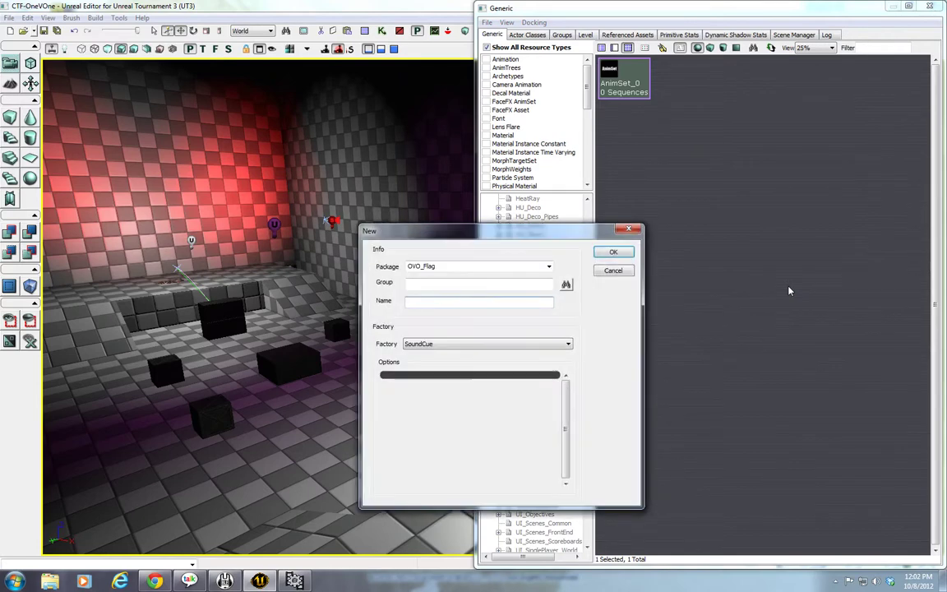
left_click_drag(580, 234, 356, 163)
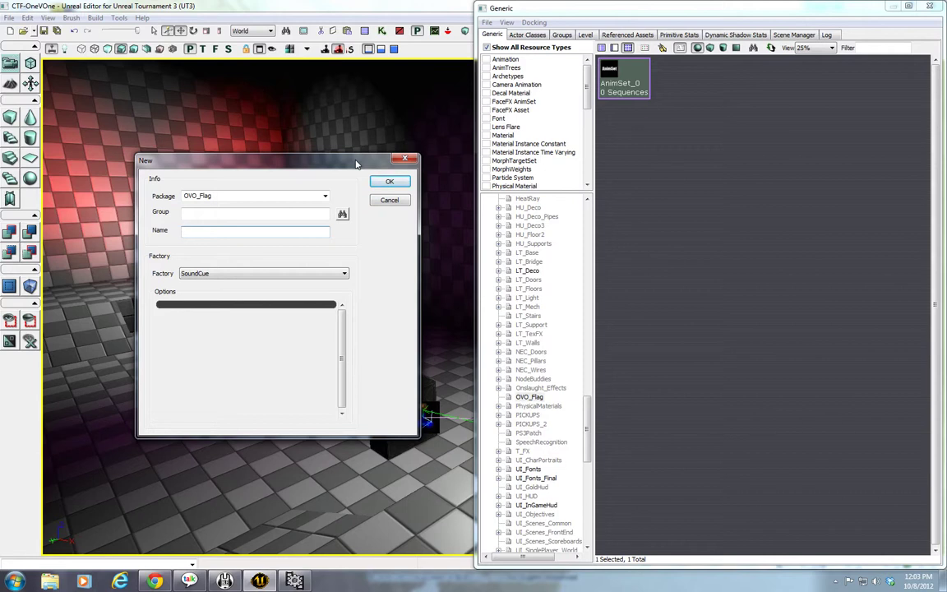
type("Capture_Music")
key("Return")
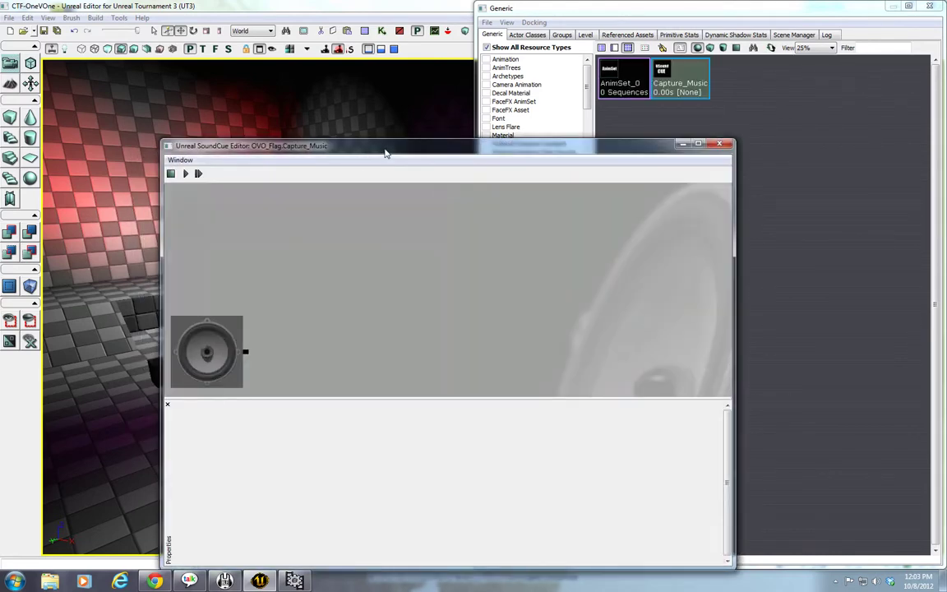
Look at the node types available in the SoundCue editor for Capture_Music, and close the editor
left_click_drag(361, 150, 671, 105)
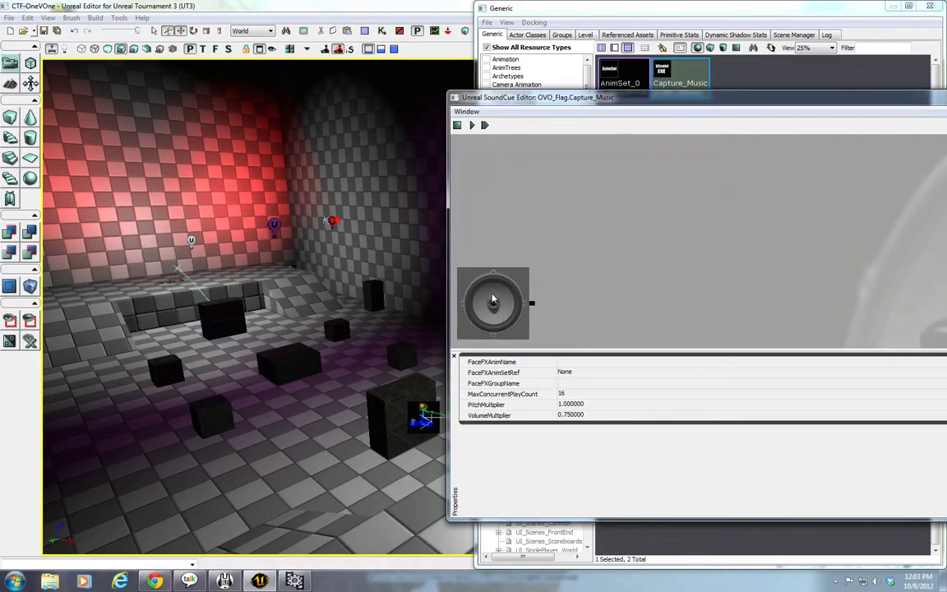
left_click_drag(634, 104, 589, 104)
right_click(563, 246)
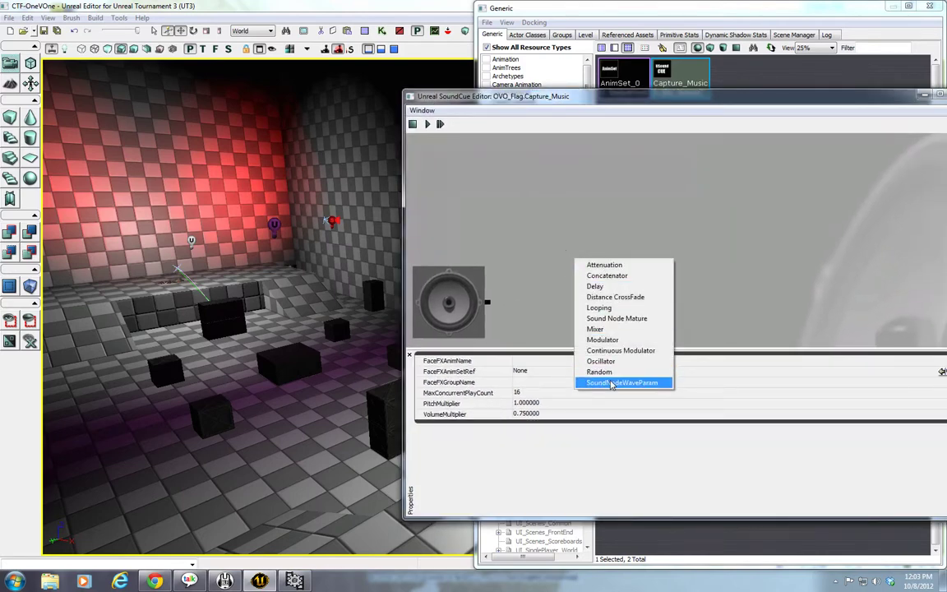
left_click(563, 304)
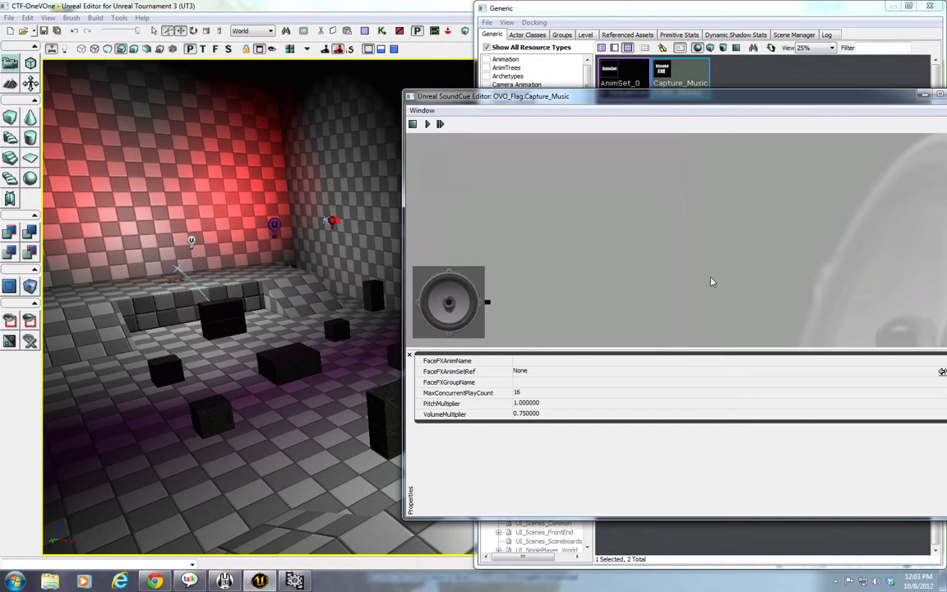
left_click_drag(760, 94, 569, 125)
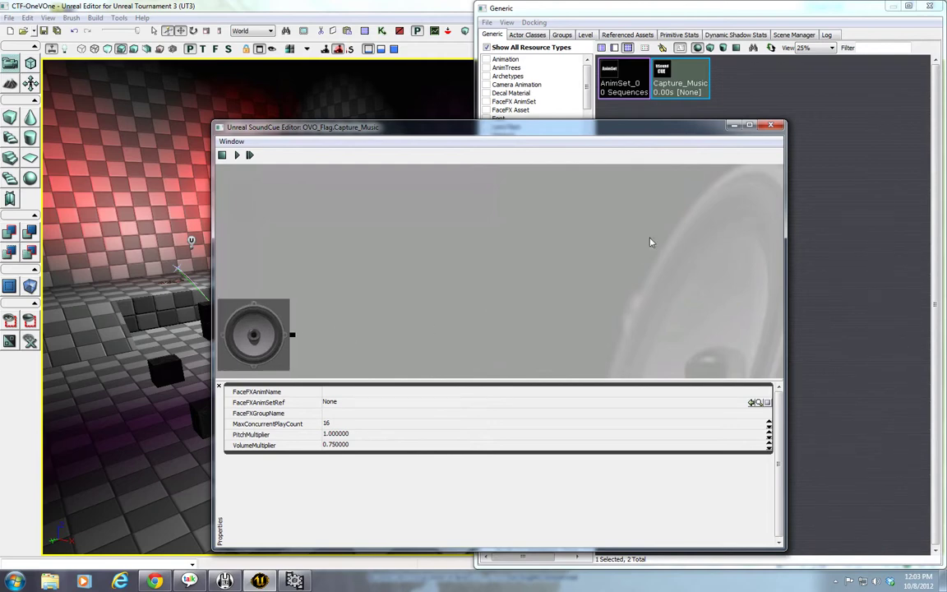
left_click(770, 125)
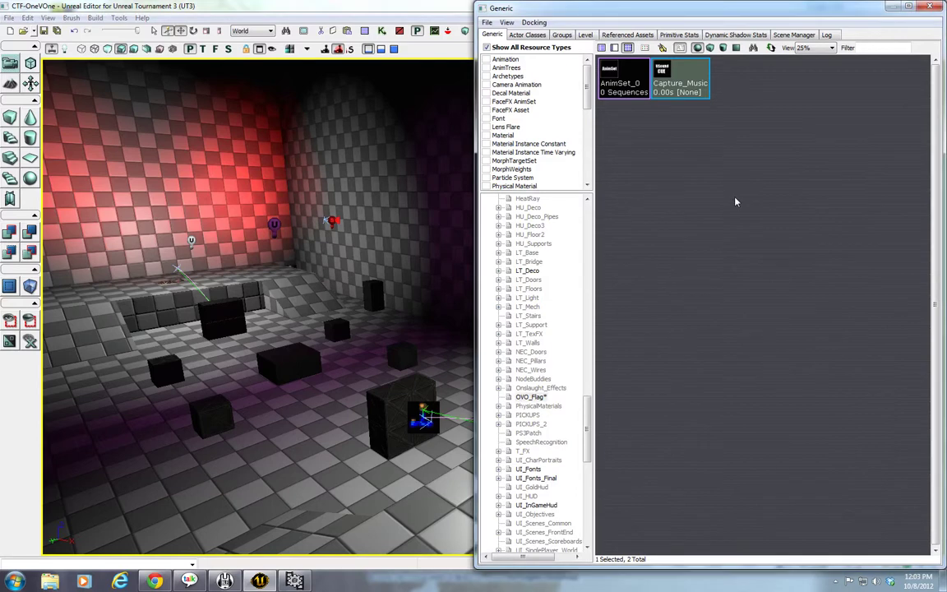
Launch Adobe Premiere Pro from the Adobe Master Collection CS5.5 program group
left_click(11, 581)
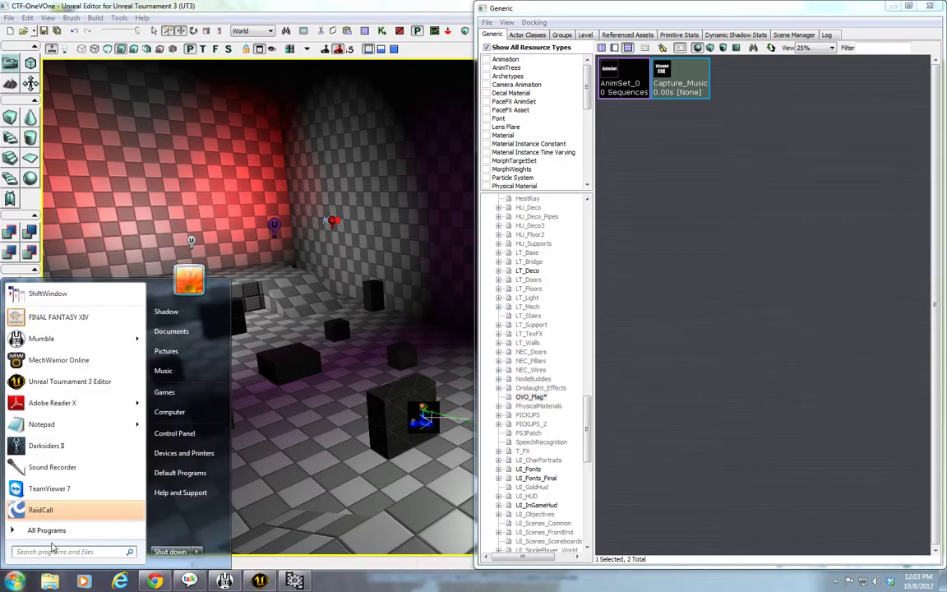
left_click(692, 360)
left_click(14, 582)
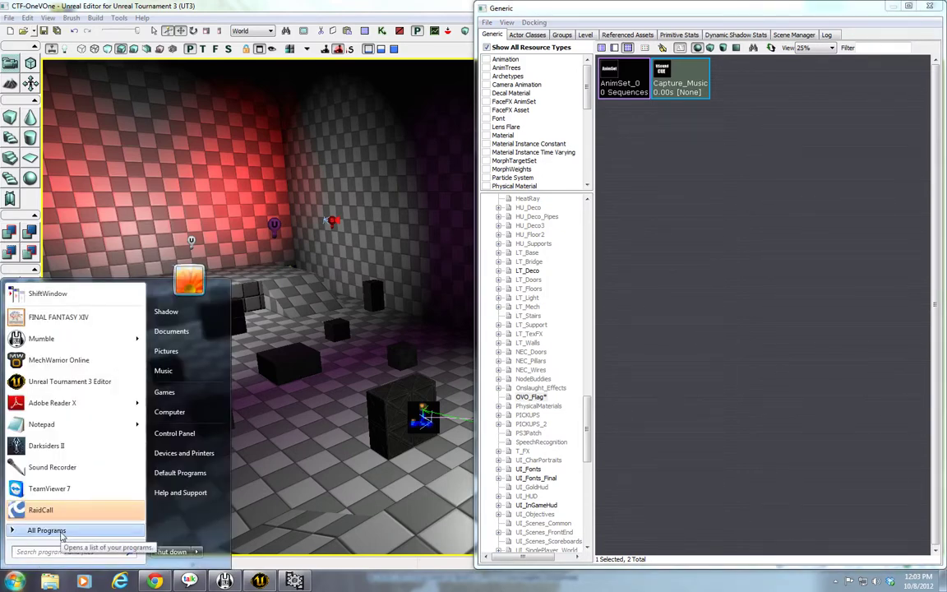
left_click(49, 530)
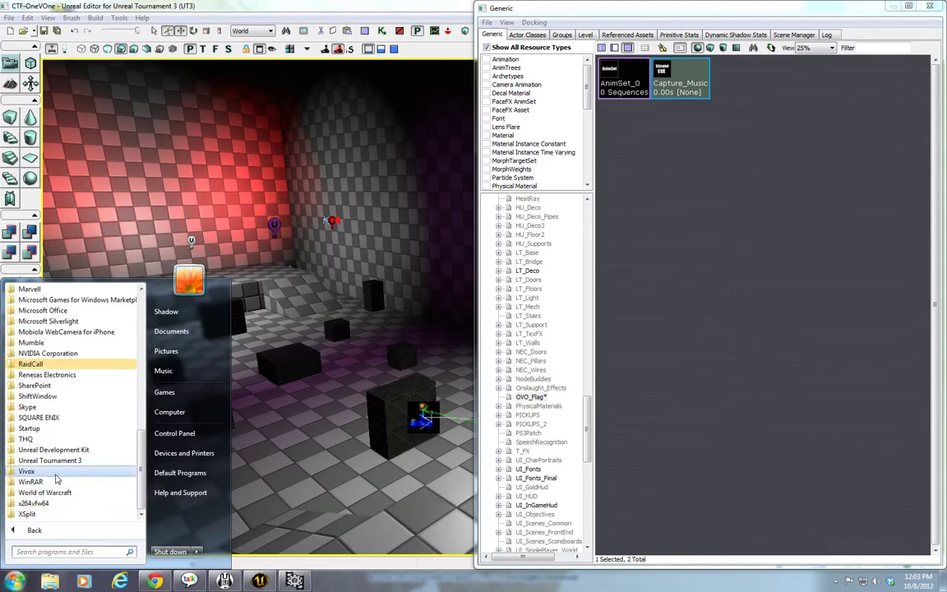
scroll(52, 422, "up", 6)
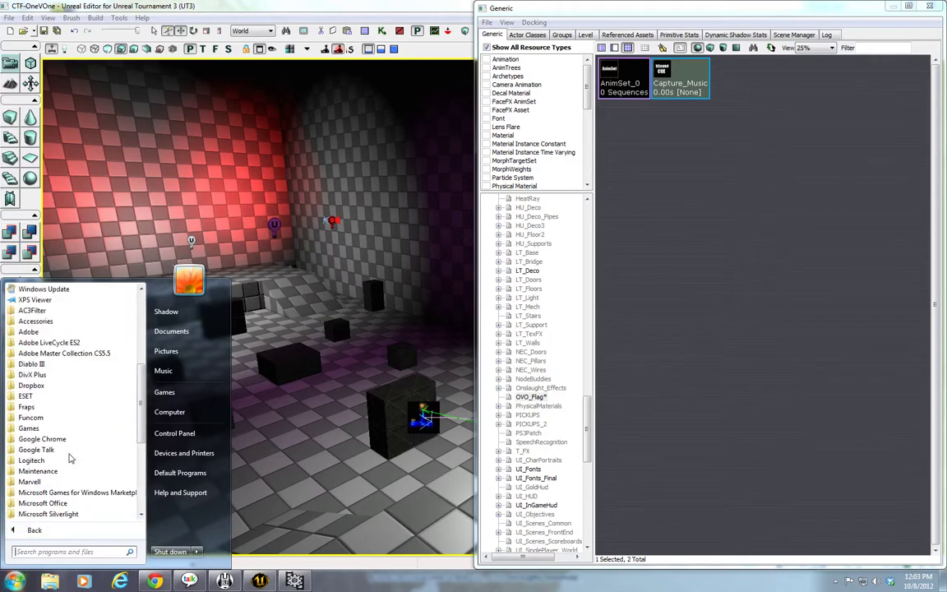
left_click(58, 355)
left_click(57, 516)
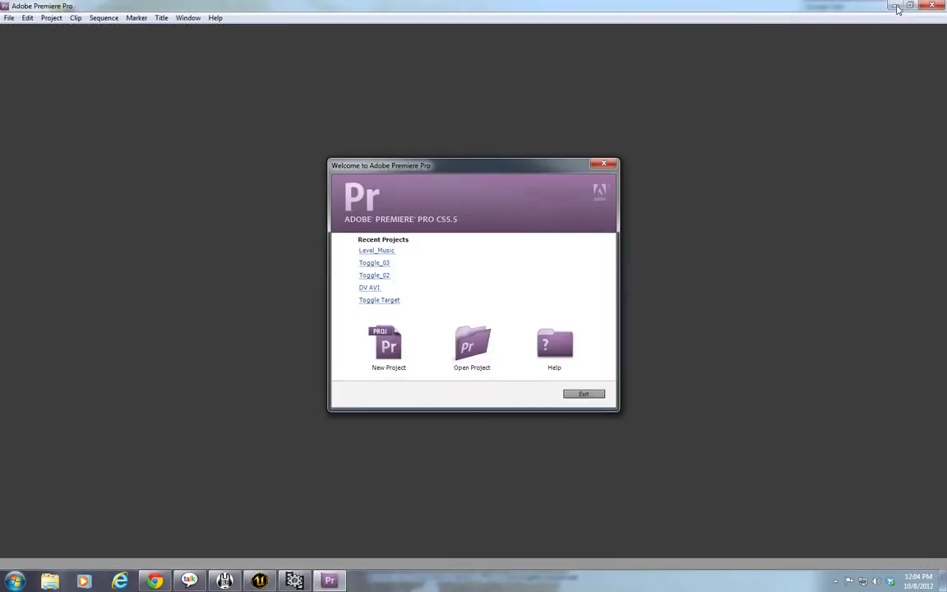
Create a new Premiere Pro project named Flag_Music with a DV-NTSC Standard 48kHz sequence also named Flag_Music
left_click(388, 345)
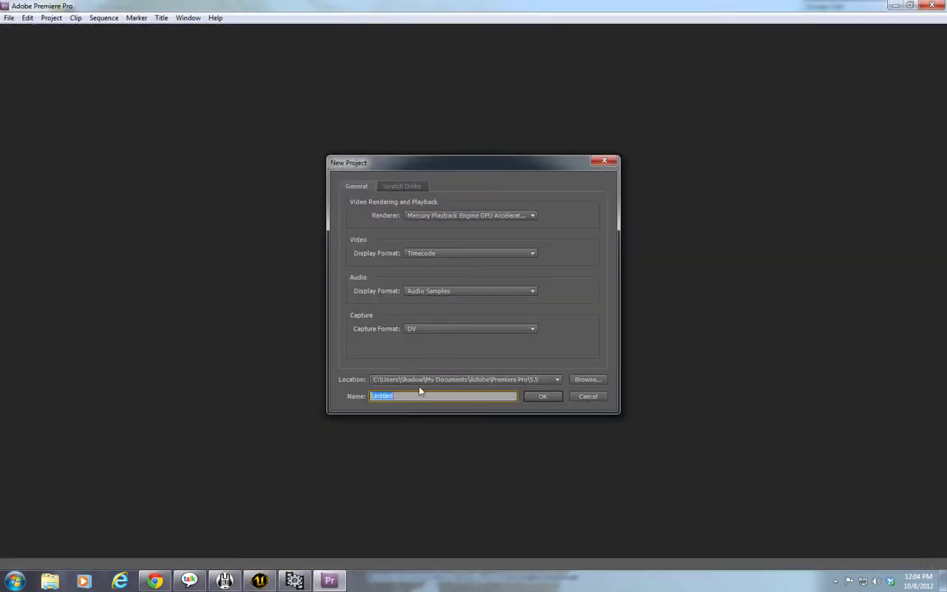
type("Flag")
type("_Movie")
key("Return")
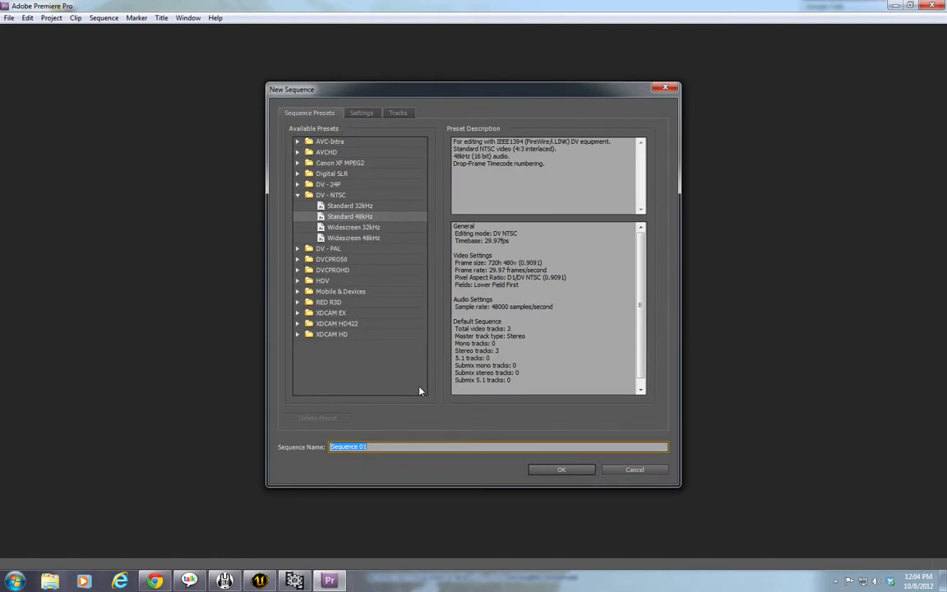
type("Flag")
type("_Movie")
key("Return")
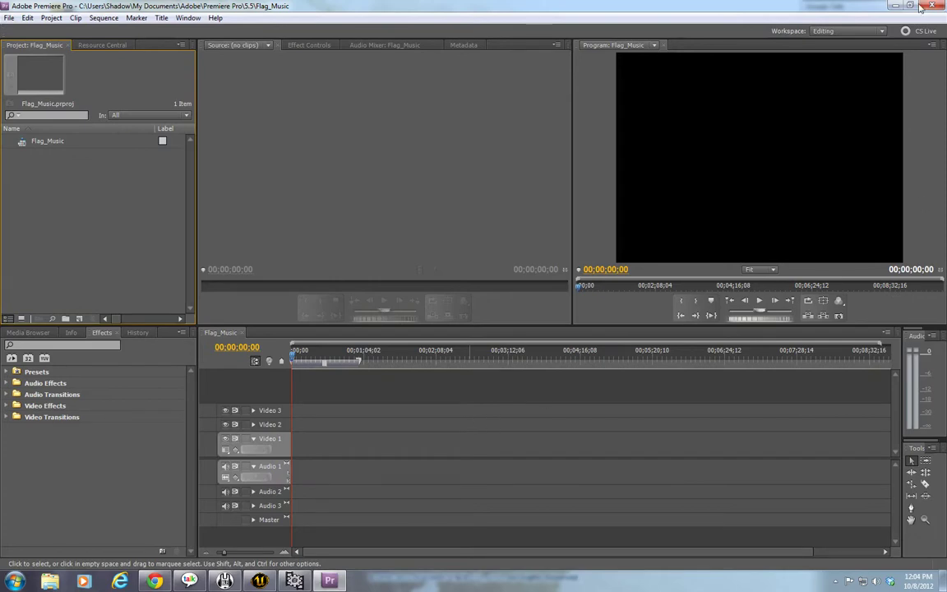
Restore the Premiere Pro window beside the desktop files and import the Final Fantasy XIV Music video from the desktop into the project
double_click(826, 6)
left_click_drag(815, 17, 884, 95)
left_click_drag(610, 98, 677, 28)
left_click(64, 368)
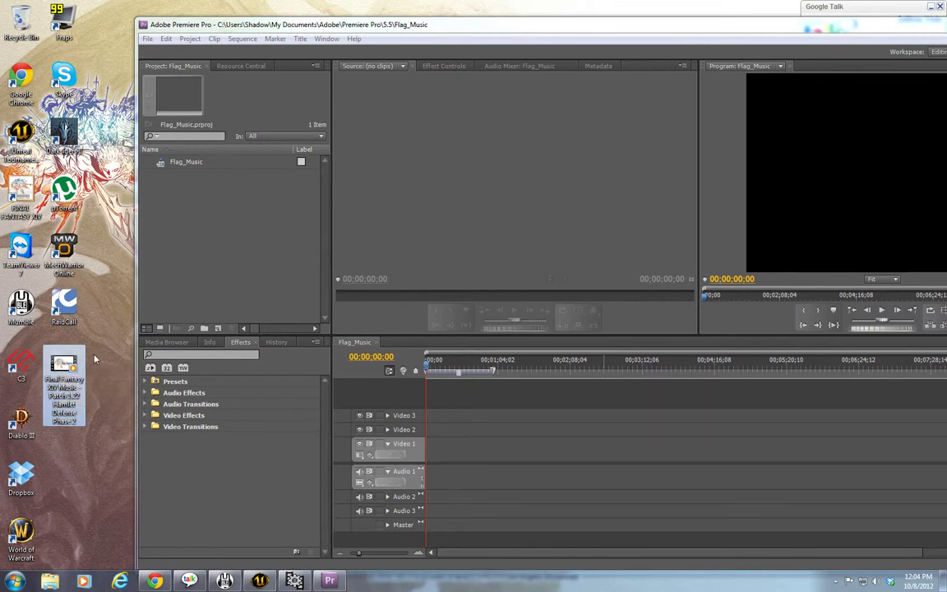
left_click_drag(82, 355, 220, 223)
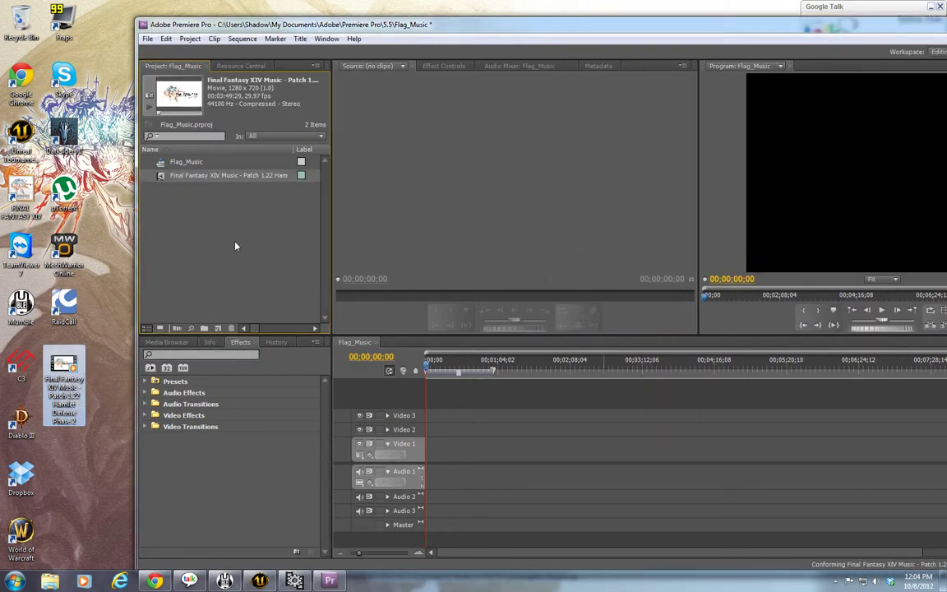
Place the imported Final Fantasy XIV Music clip on Video 1 and Audio 1 at the start of the Flag_Music sequence
left_click(230, 218)
left_click(167, 179)
left_click(154, 182)
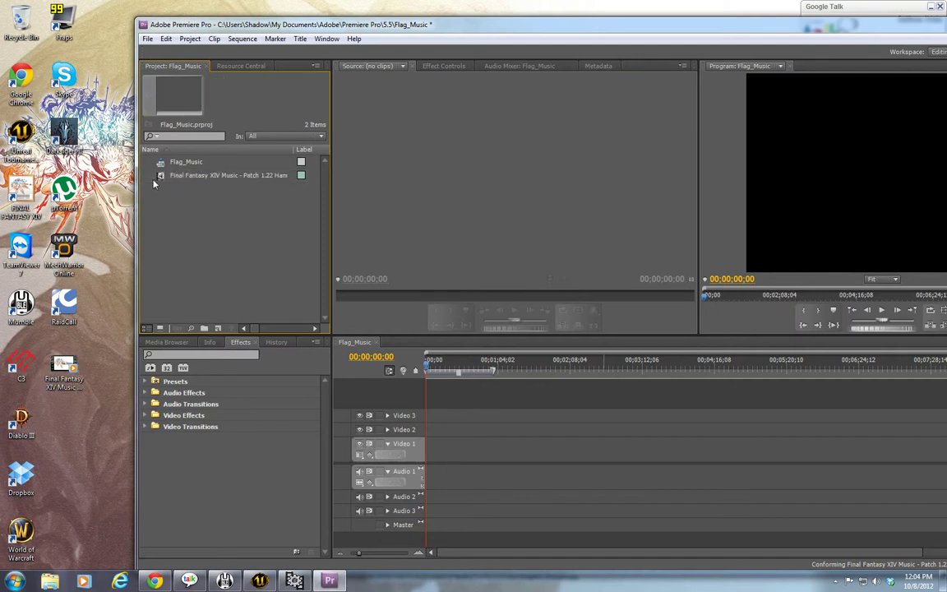
left_click(176, 177)
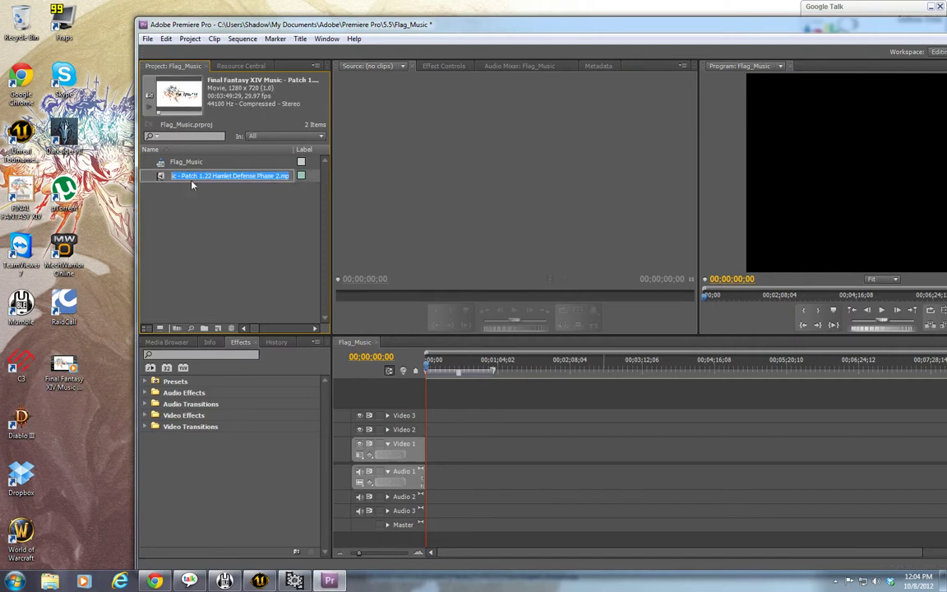
left_click(164, 179)
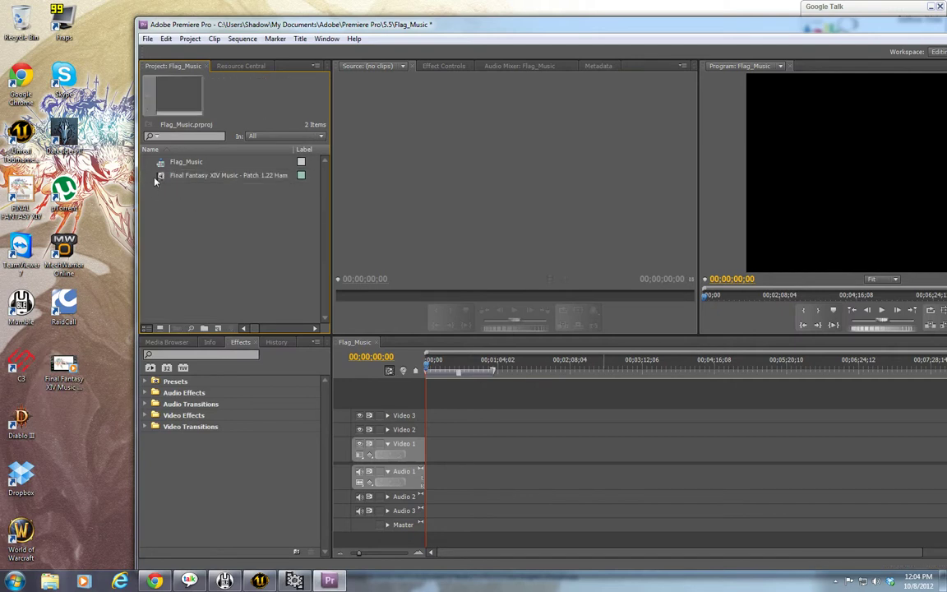
left_click_drag(161, 178, 440, 452)
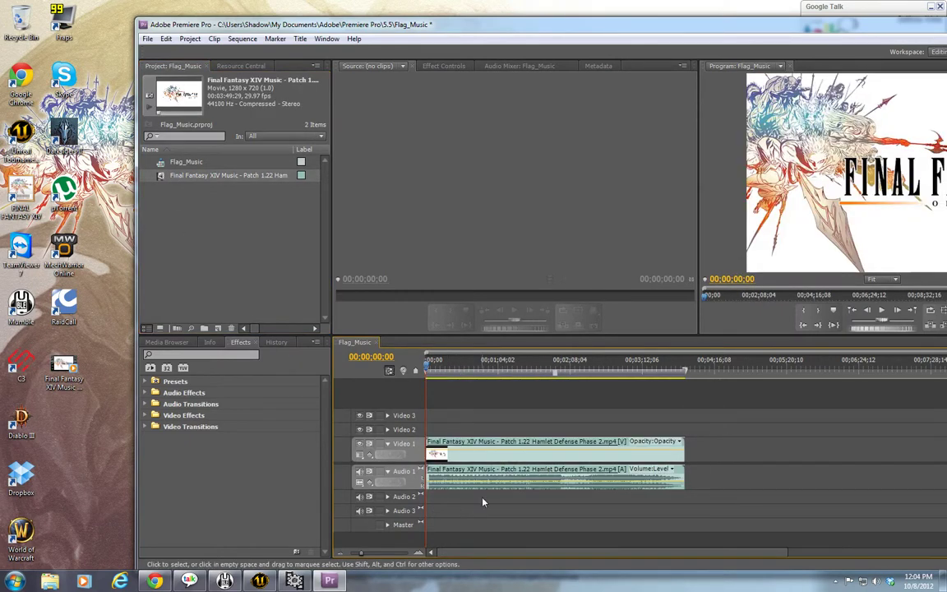
Lock the Audio 1 track and delete the music clip's picture from the Video 1 track
left_click(379, 442)
left_click(380, 443)
left_click(433, 452, "alt")
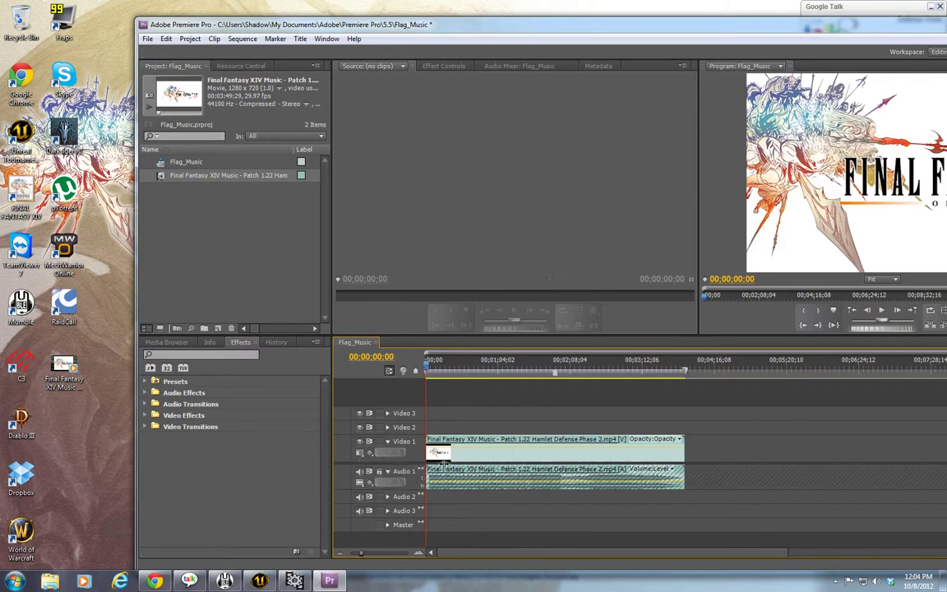
key("Delete")
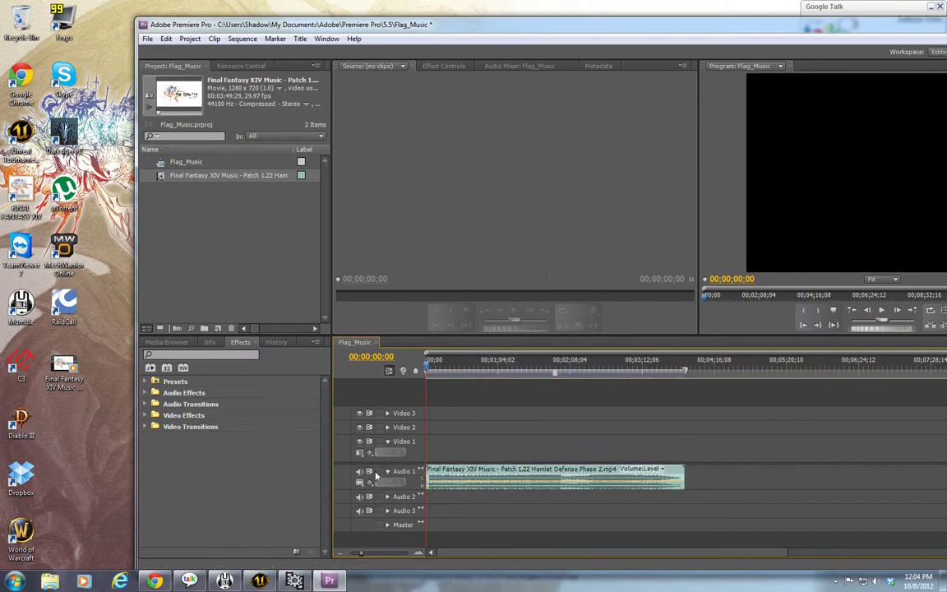
Export the Flag_Music sequence's audio as the Windows Waveform file Flag_Music.wav in the Pictures folder
left_click(147, 39)
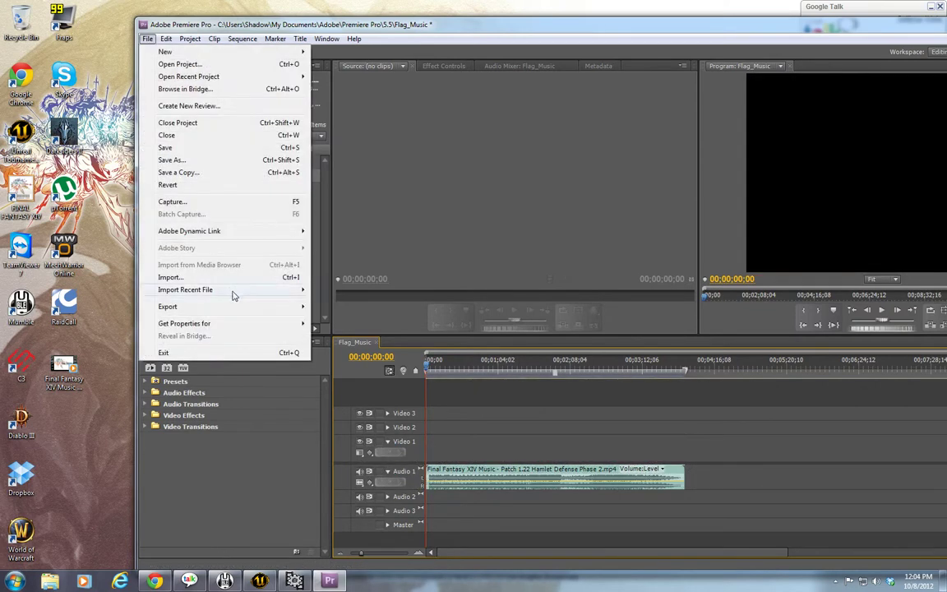
mouse_move(280, 307)
left_click(370, 310)
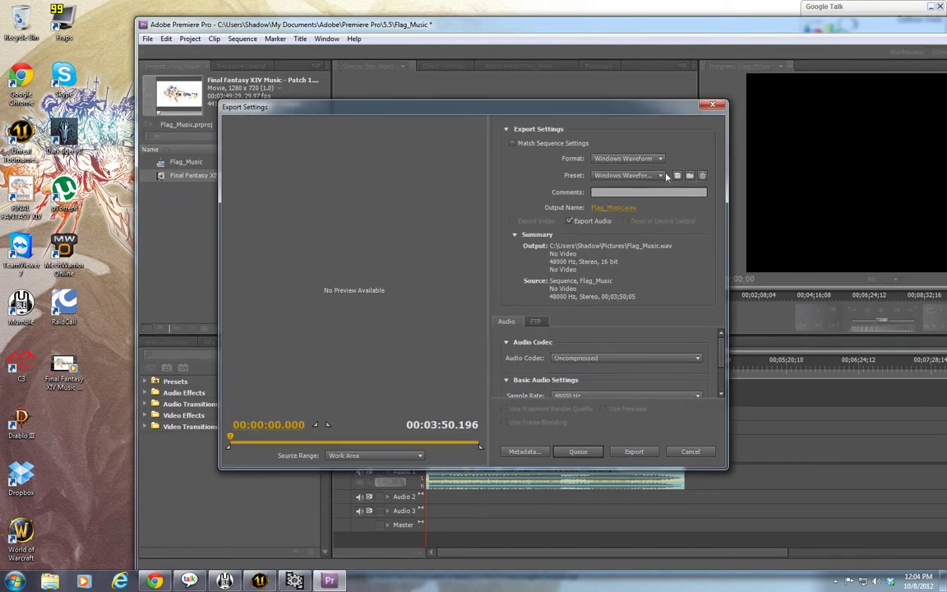
left_click(636, 451)
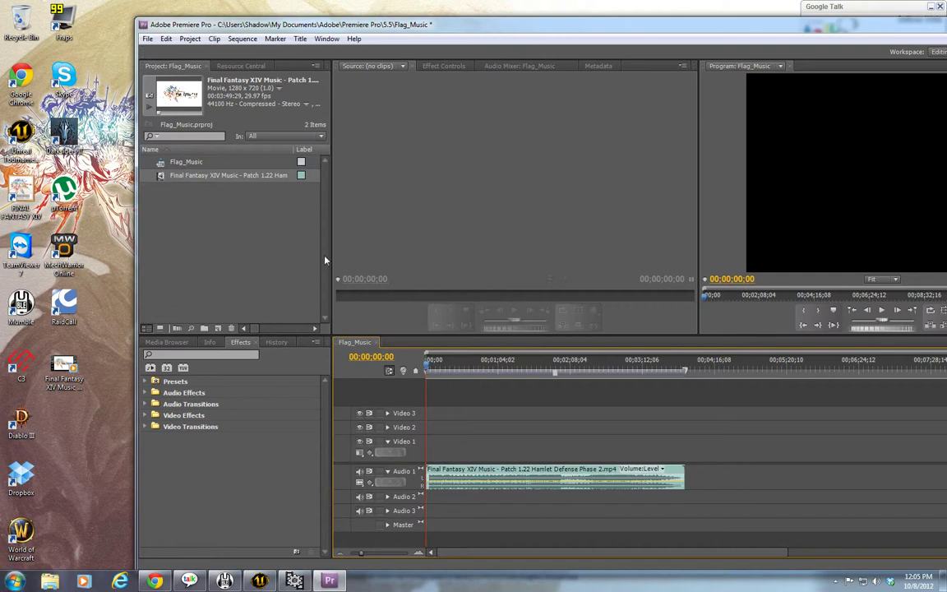
Reopen the media export settings and check the output folder of the exported audio without saving another file
left_click(147, 38)
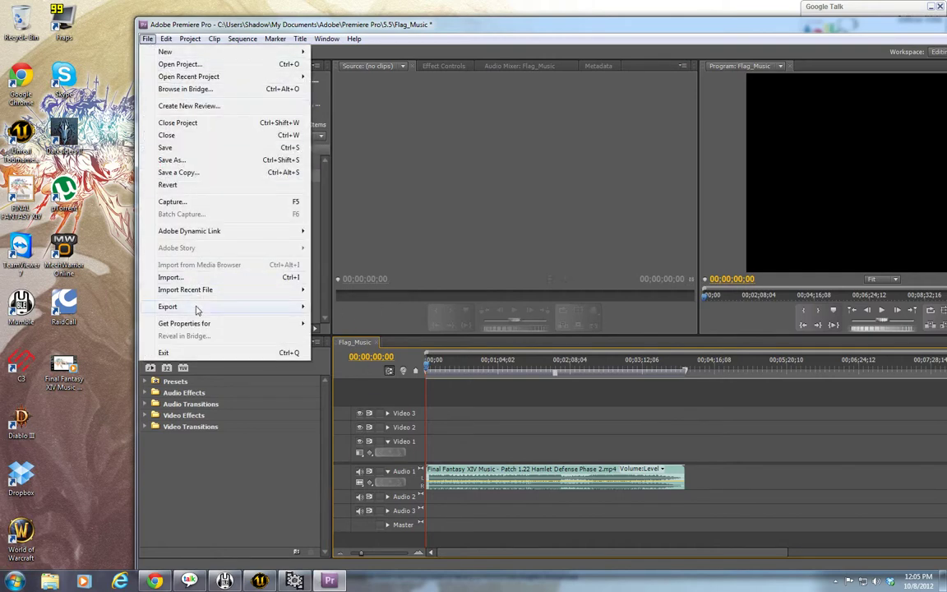
mouse_move(206, 307)
left_click(330, 308)
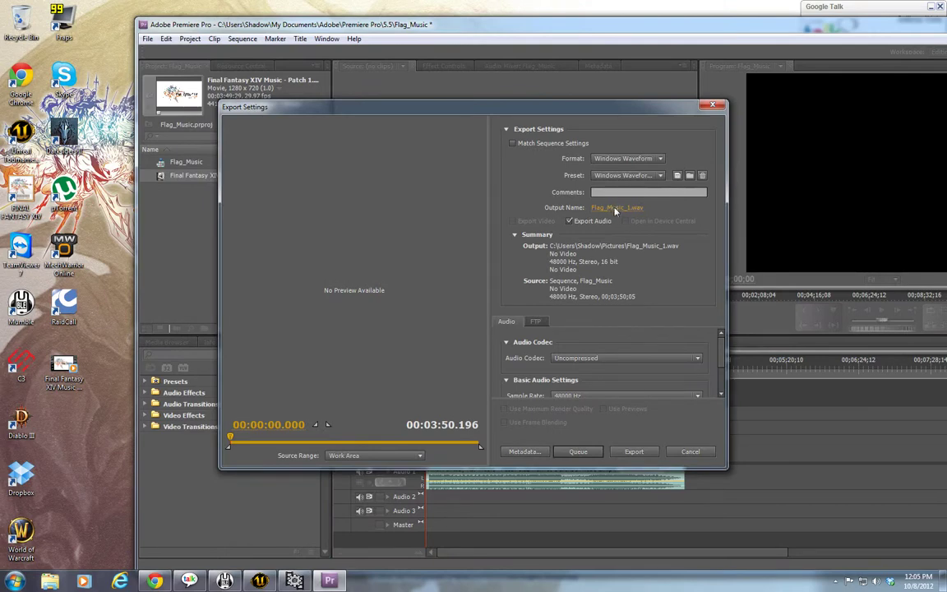
left_click(615, 209)
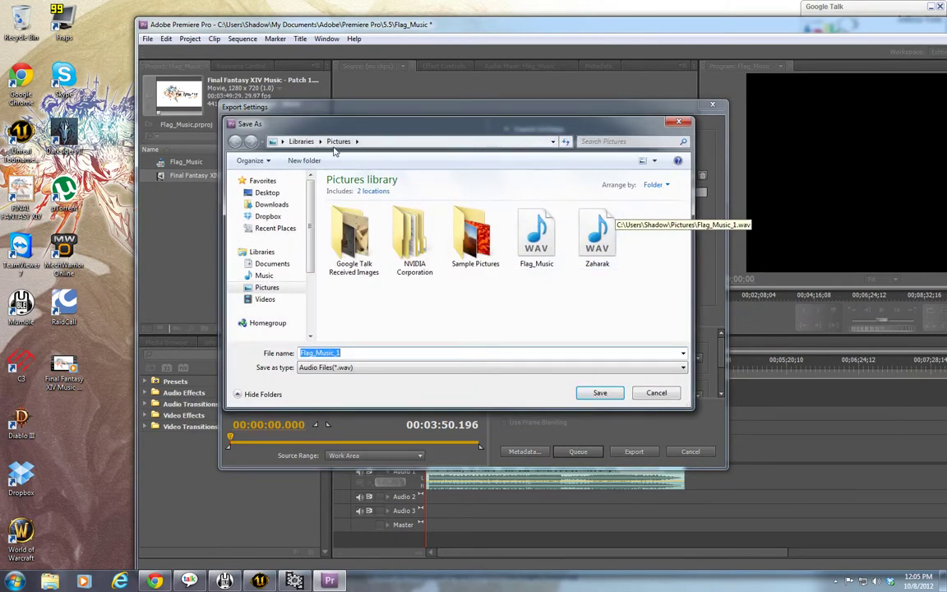
left_click(656, 392)
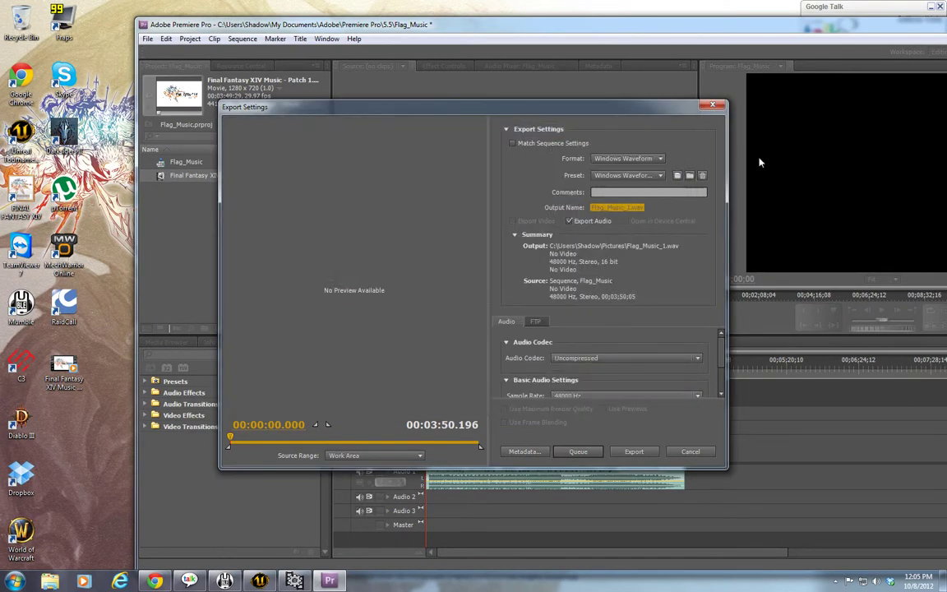
left_click(633, 451)
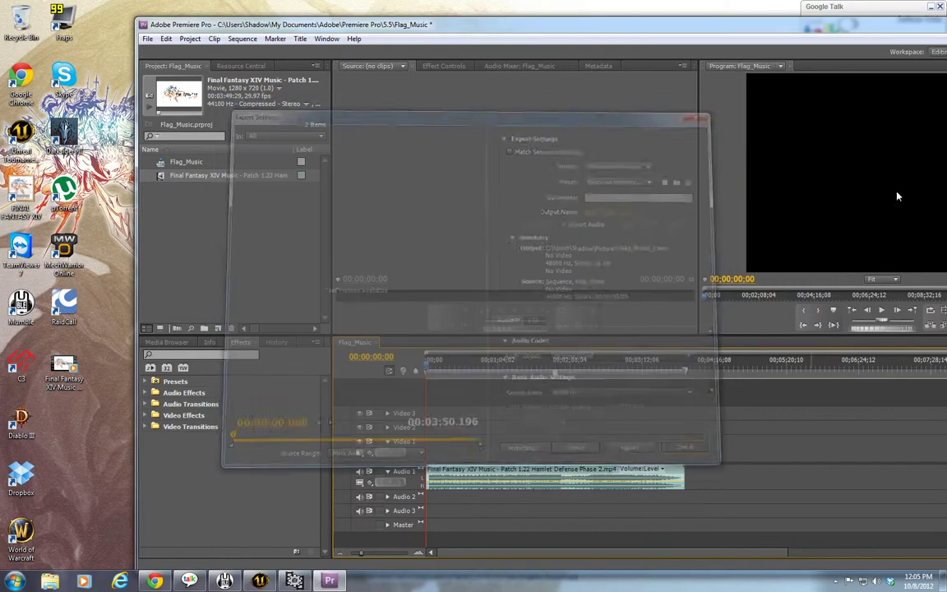
Close Adobe Premiere Pro without saving the project changes and switch to the Unreal Editor's Generic browser
left_click_drag(860, 28, 689, 20)
left_click(877, 16)
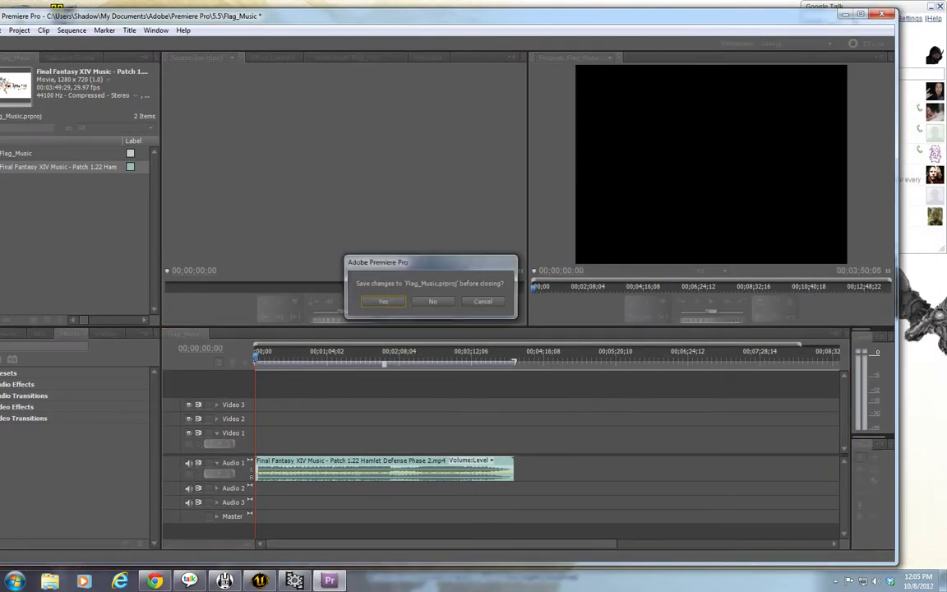
left_click(429, 305)
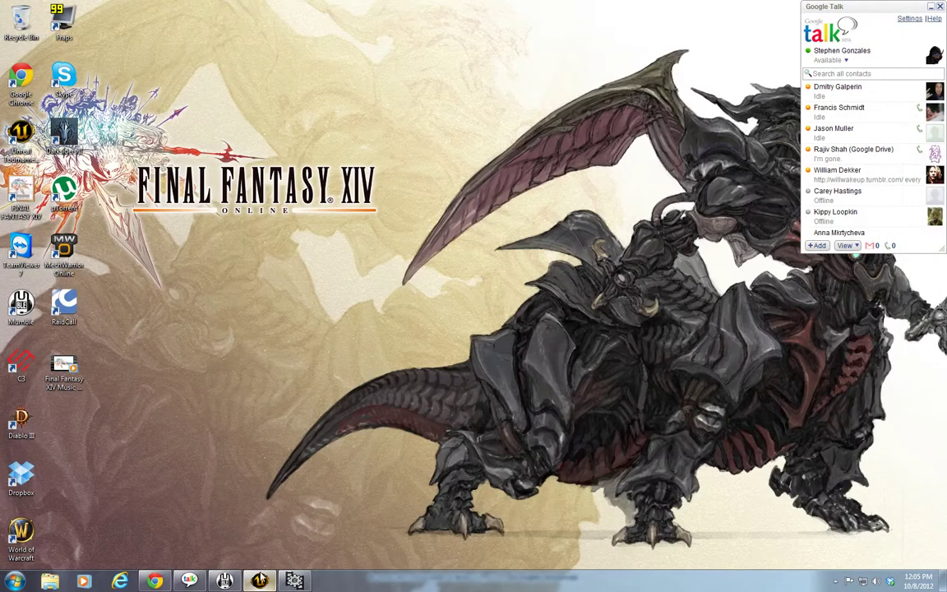
left_click(260, 580)
left_click(320, 31)
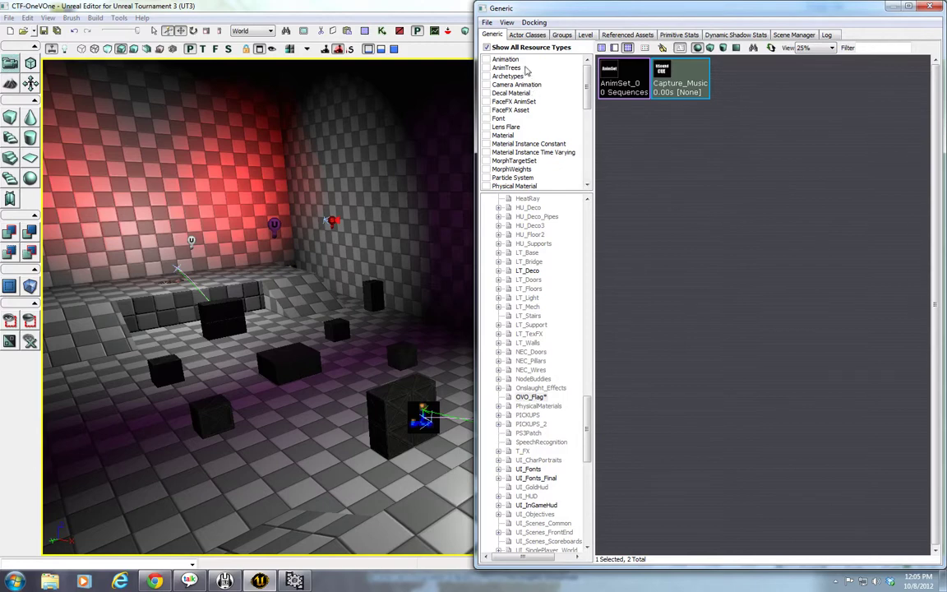
Import Flag_Music.wav from the Pictures library into the OVO_Flag package under the name Flag_Music
left_click(488, 23)
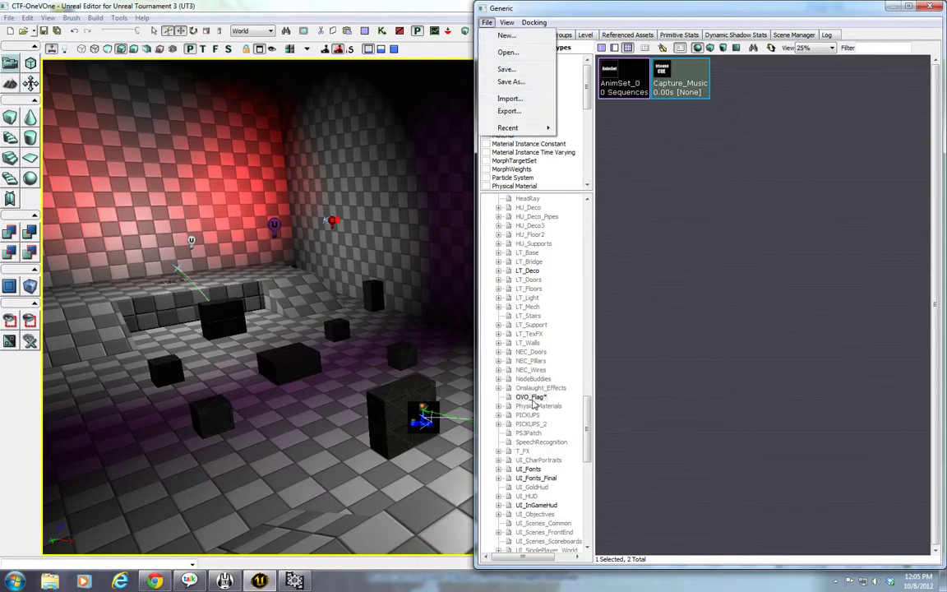
left_click(518, 103)
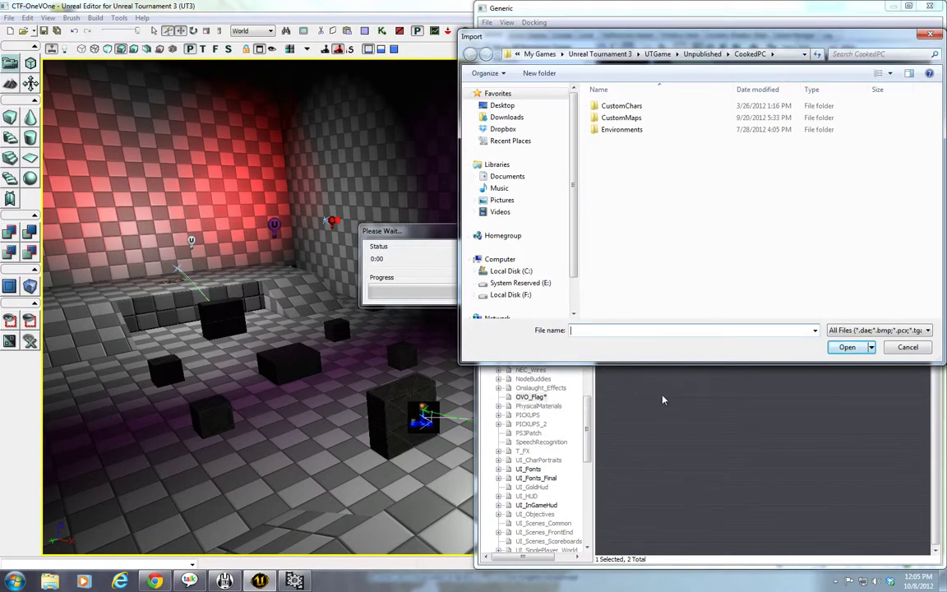
left_click_drag(752, 39, 573, 43)
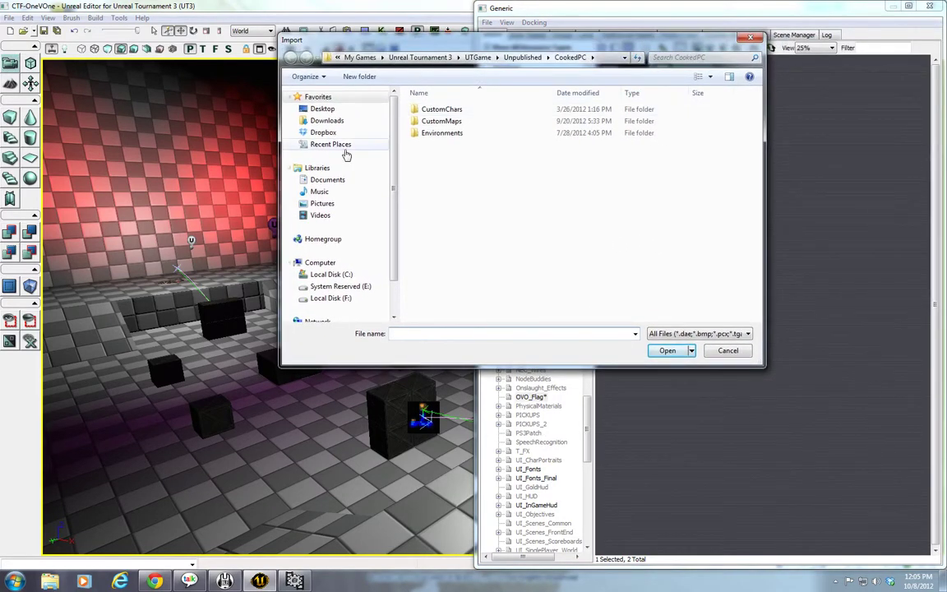
left_click(321, 203)
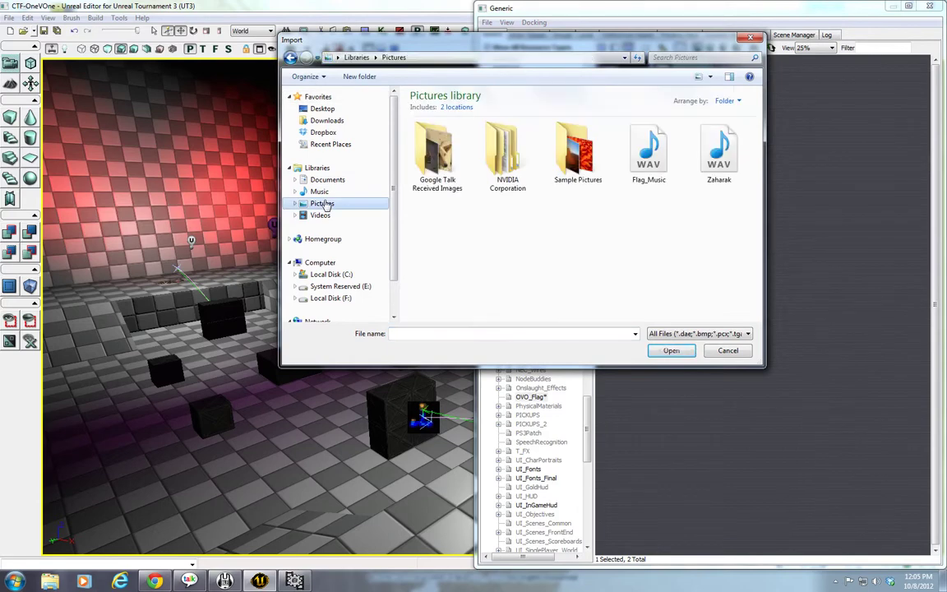
double_click(653, 160)
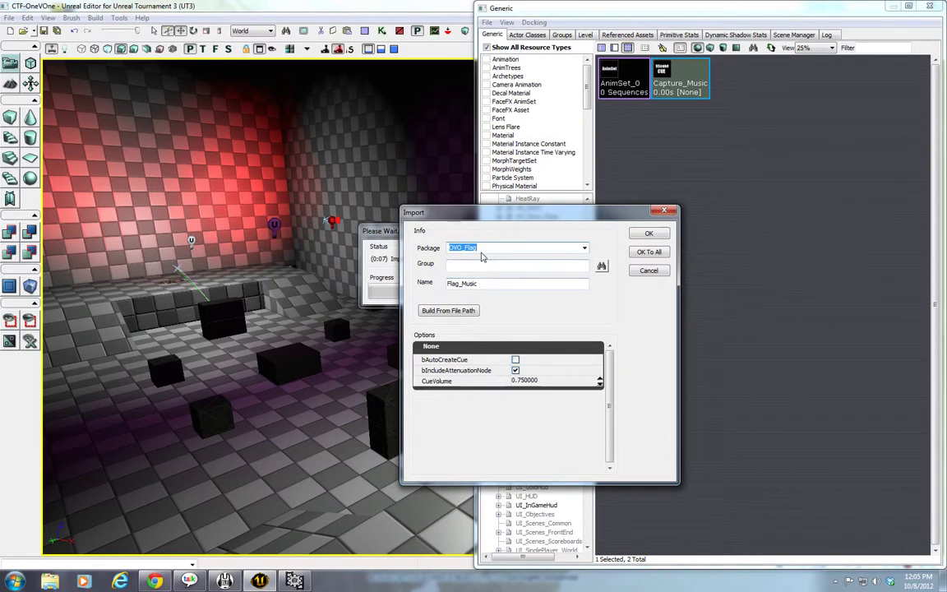
left_click(647, 236)
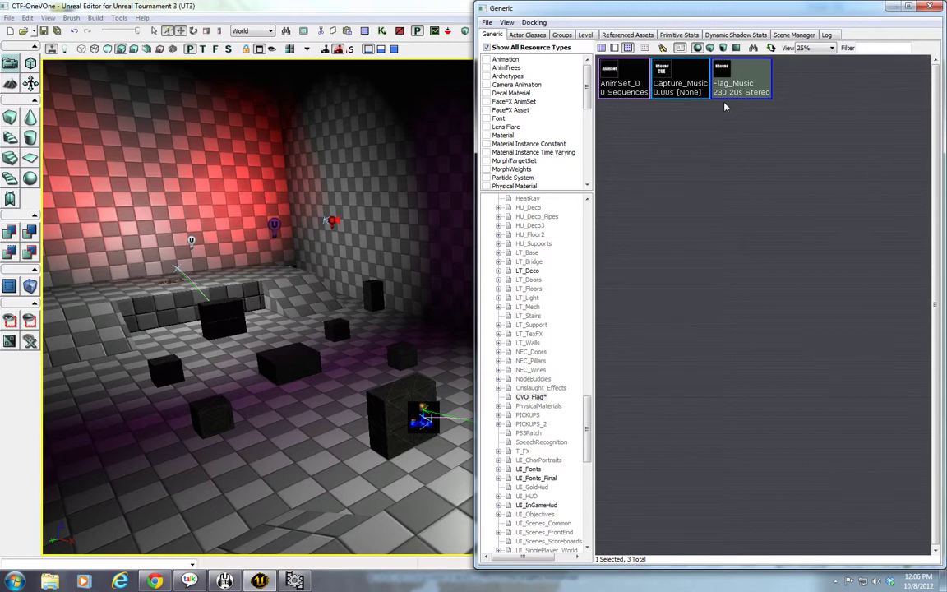
Play the imported Flag_Music sound from the OVO_Flag package to preview it
right_click(723, 75)
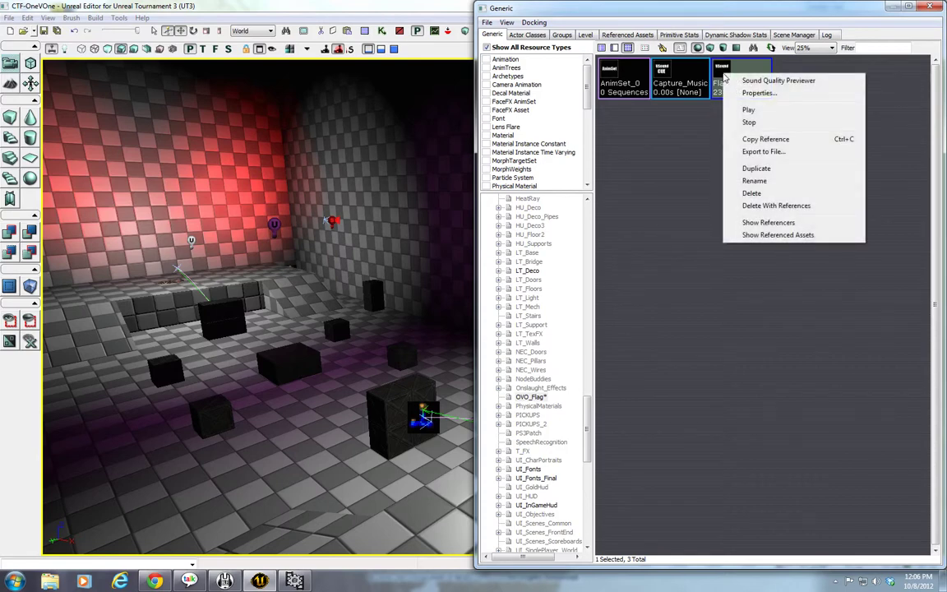
left_click(746, 110)
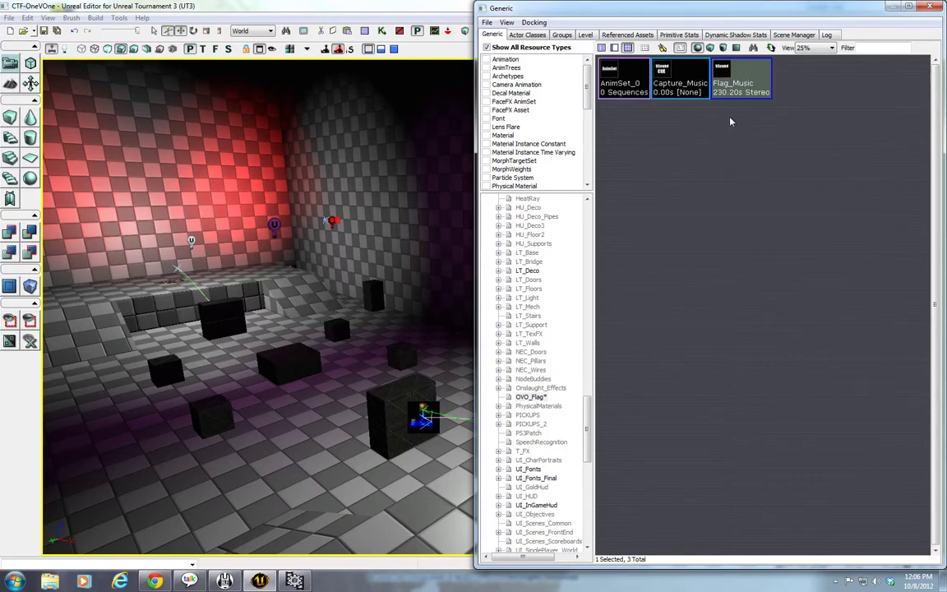
left_click(686, 95)
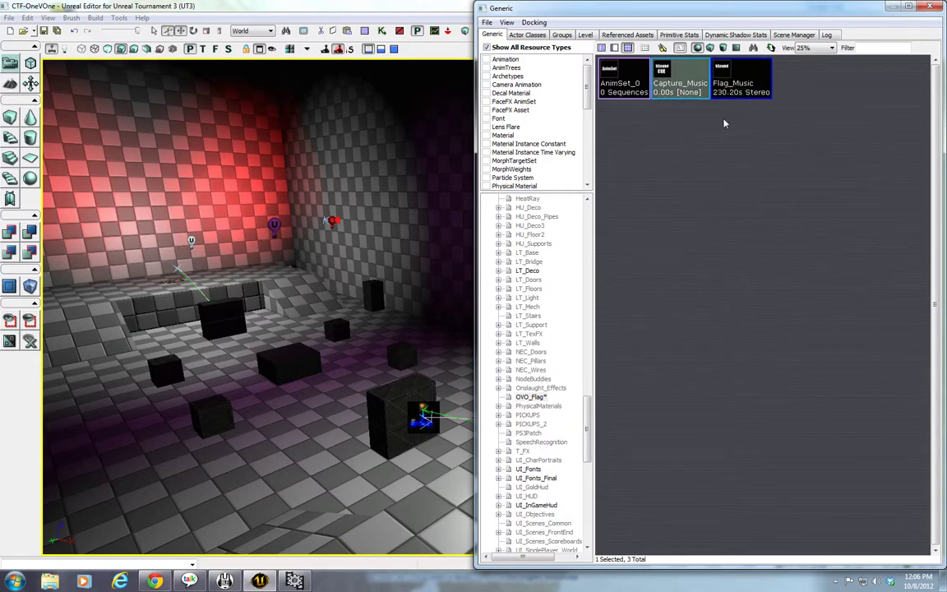
left_click(742, 95)
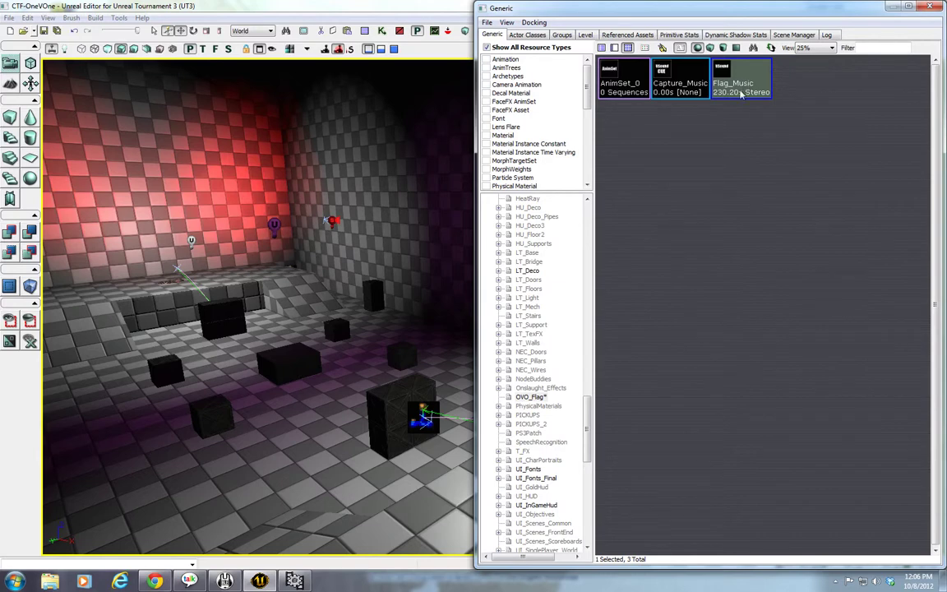
Open the Capture_Music cue in the Sound Cue Editor, clear of the package assets, and select the Flag_Music sound
left_click(675, 78)
right_click(662, 82)
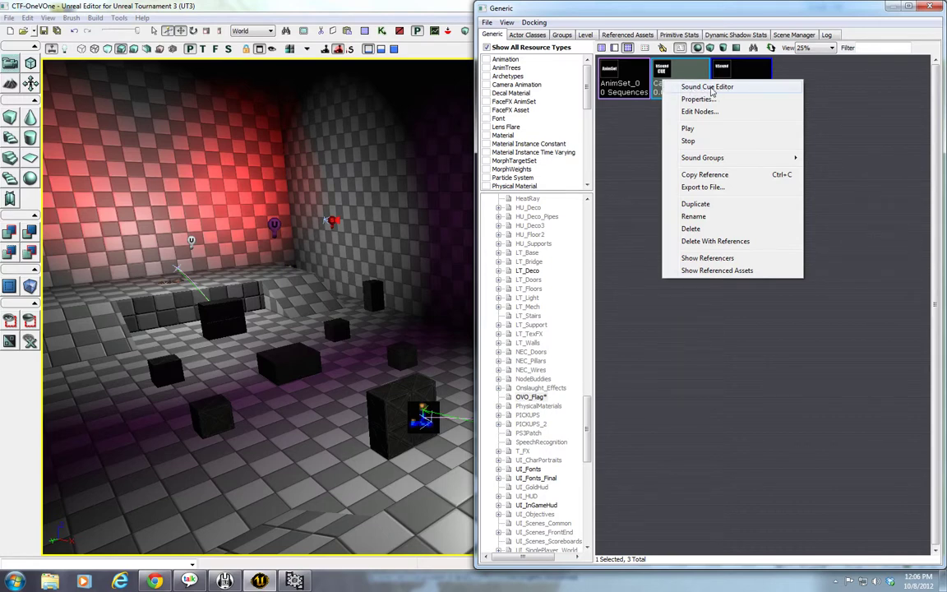
left_click(697, 87)
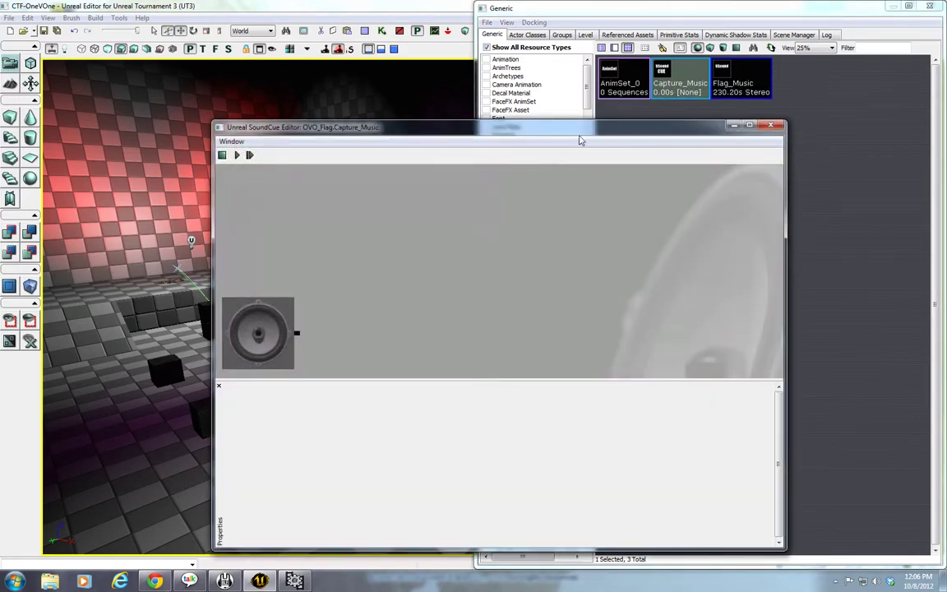
left_click_drag(594, 131, 426, 95)
left_click(752, 188)
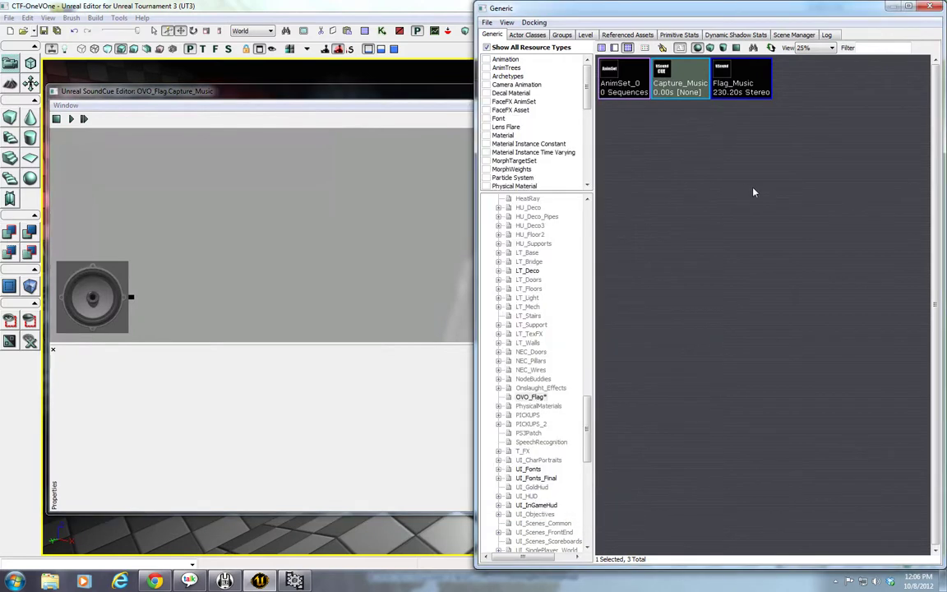
left_click(728, 82)
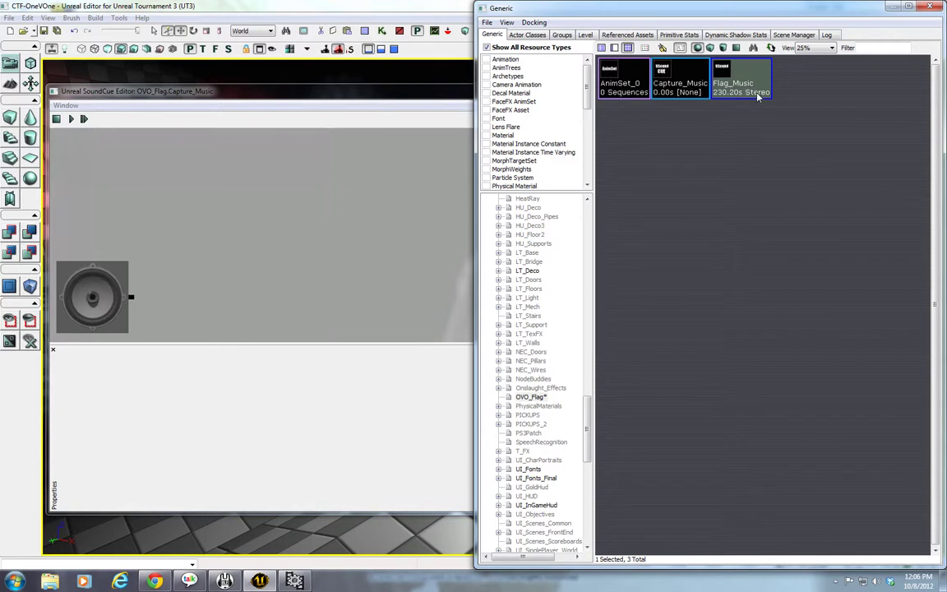
Add a Flag_Music SoundNodeWave to the Capture_Music cue and connect it to the speaker output
left_click(230, 242)
right_click(259, 255)
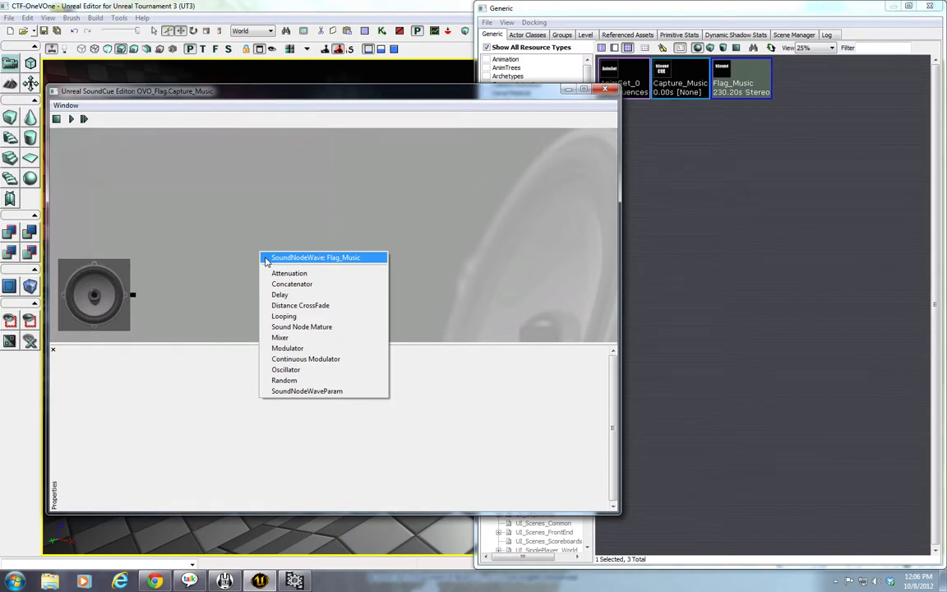
left_click(327, 259)
left_click_drag(292, 294, 349, 284)
left_click(296, 304)
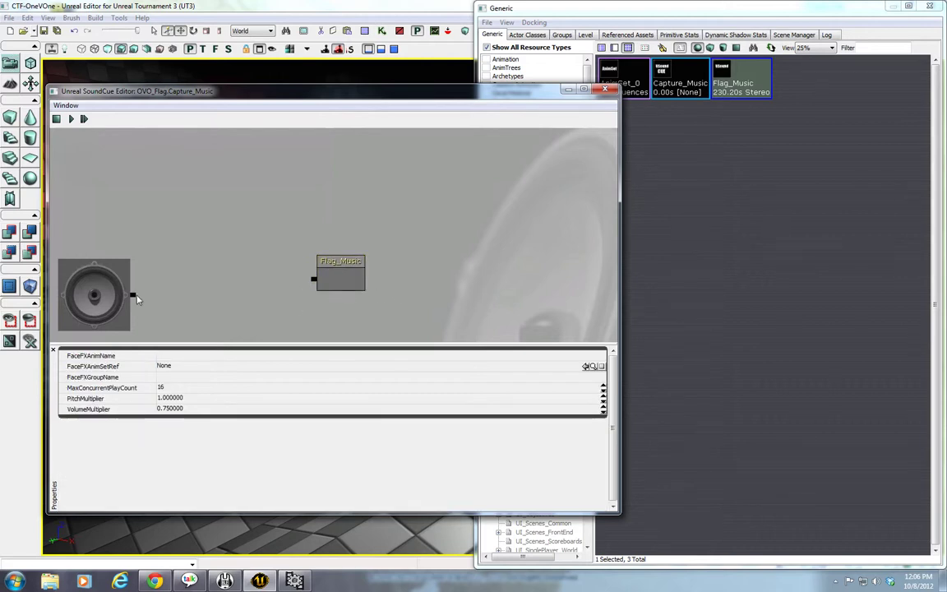
left_click_drag(135, 296, 314, 280)
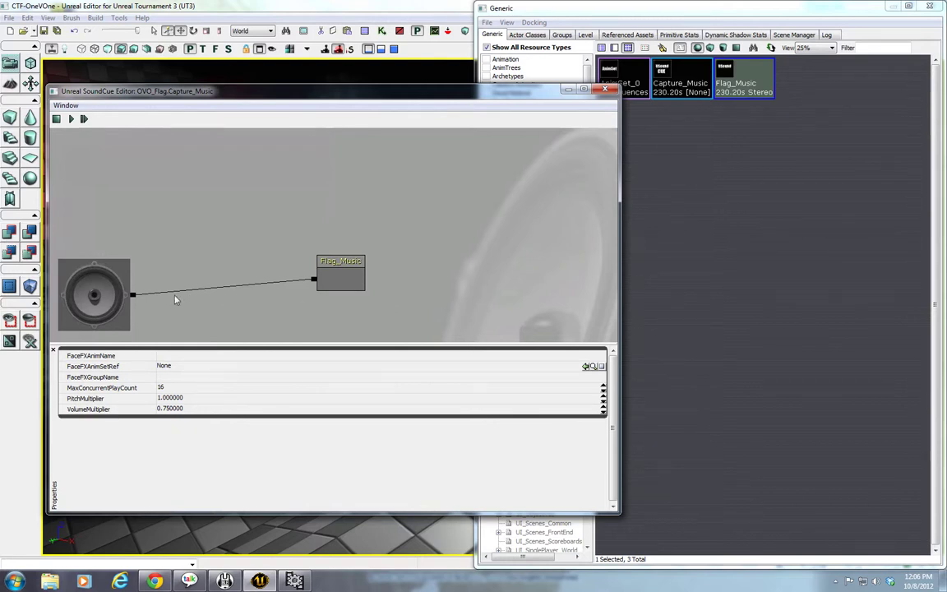
Break the link between the speaker and the Flag_Music node and move the node farther away to make room
left_click(133, 295, "alt")
left_click_drag(348, 274, 374, 272, "ctrl")
left_click(202, 279)
right_click_drag(170, 265, 182, 253)
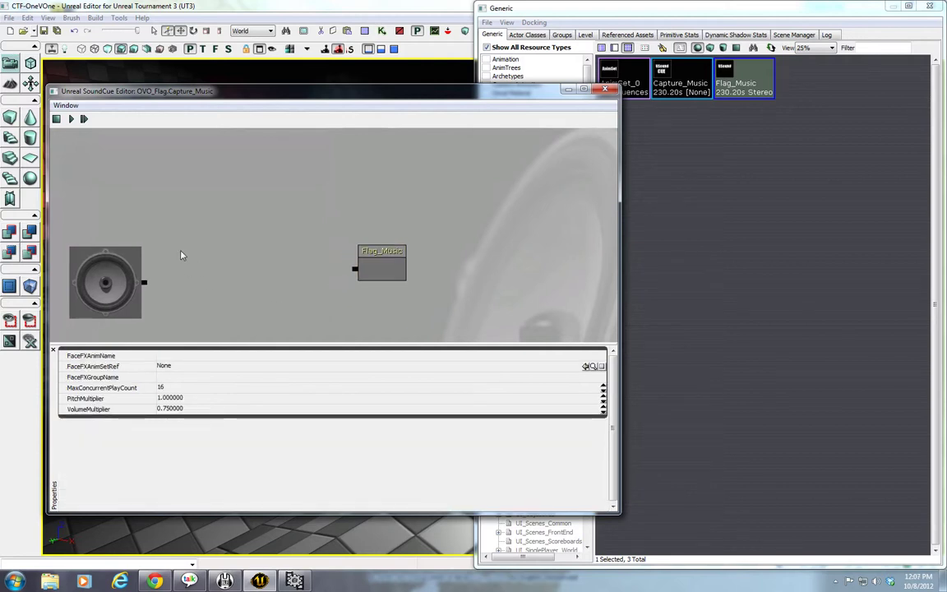
Add an Attenuation node between the speaker and Flag_Music and connect it to the speaker output
right_click(193, 250)
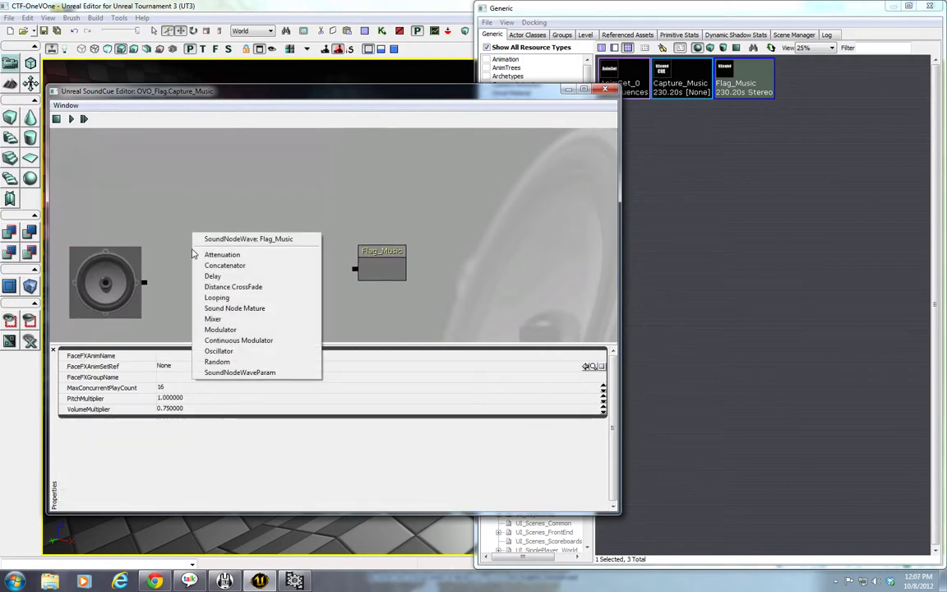
left_click(203, 254)
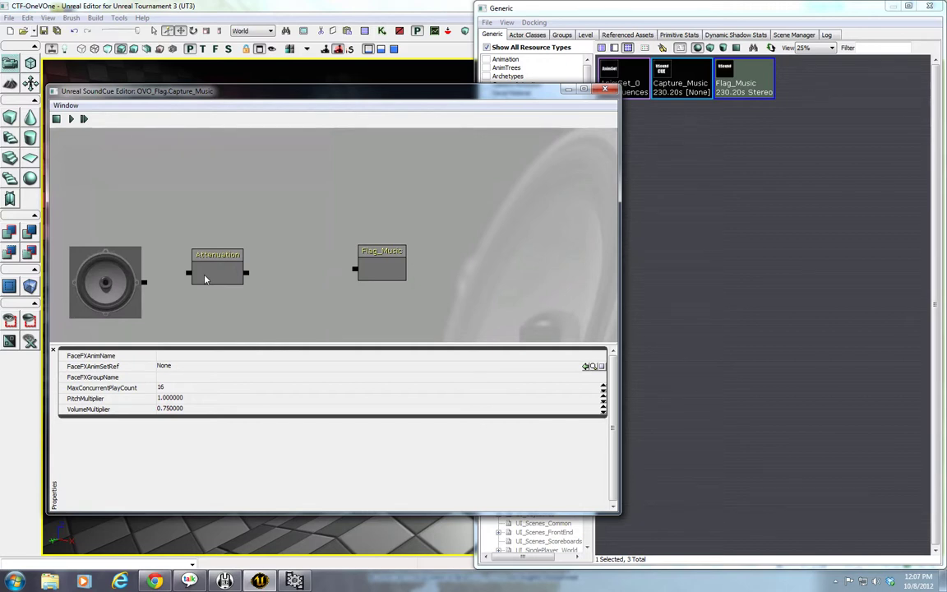
left_click_drag(144, 282, 189, 272)
Add a Looping node between Attenuation and Flag_Music and wire the three nodes in sequence
right_click(291, 244)
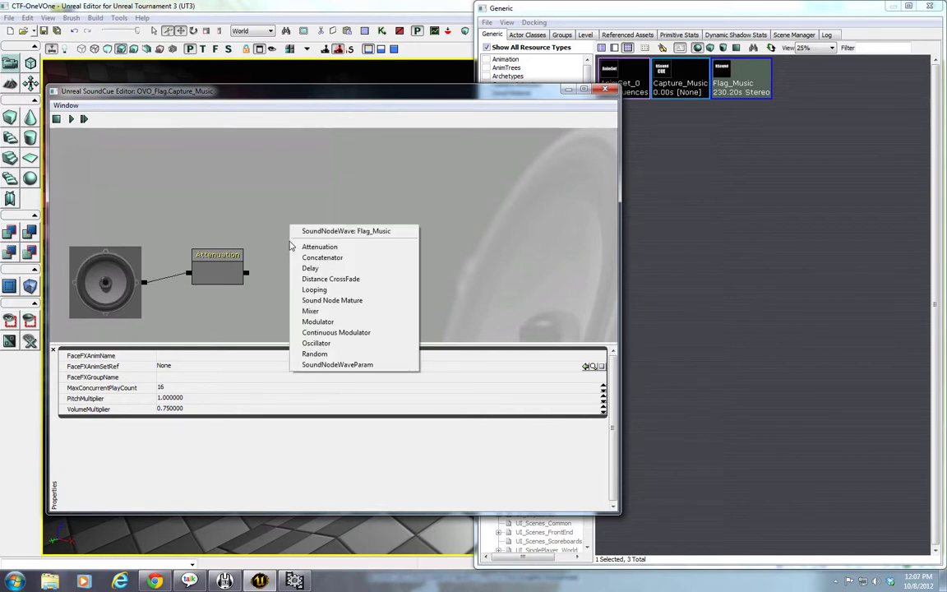
left_click(305, 290)
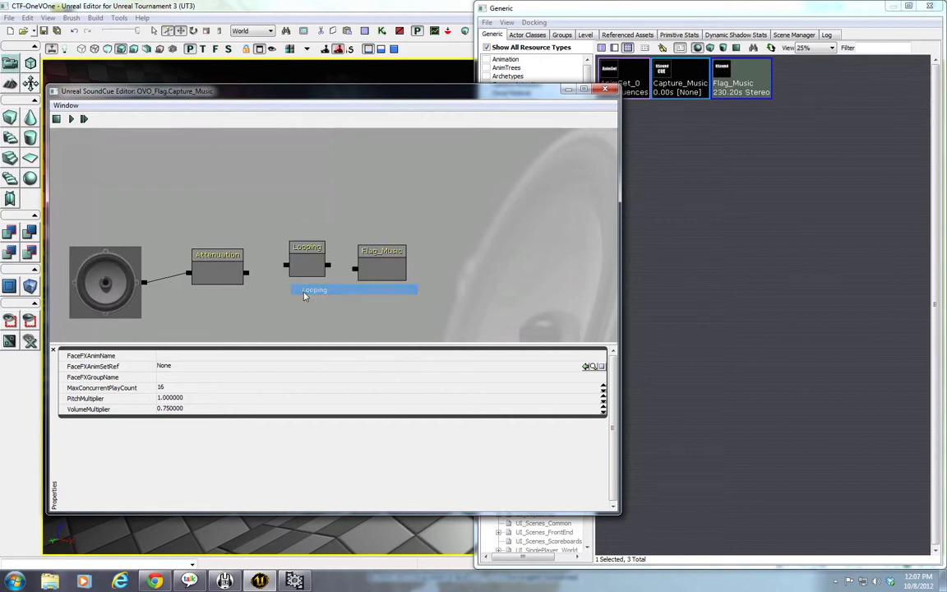
left_click(374, 265)
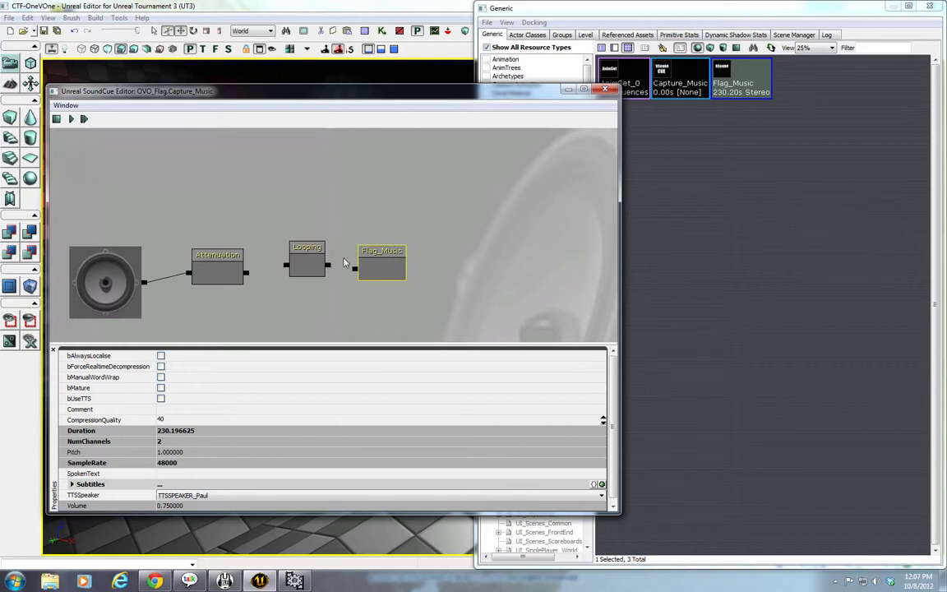
left_click_drag(246, 272, 362, 273)
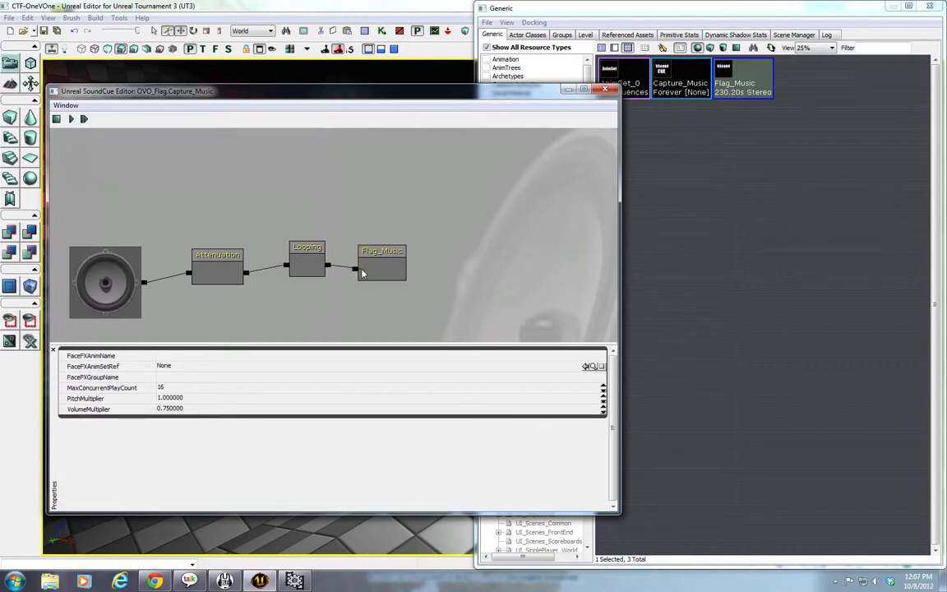
Check the Flag_Music node's properties and close the Capture_Music SoundCue editor
left_click(384, 274)
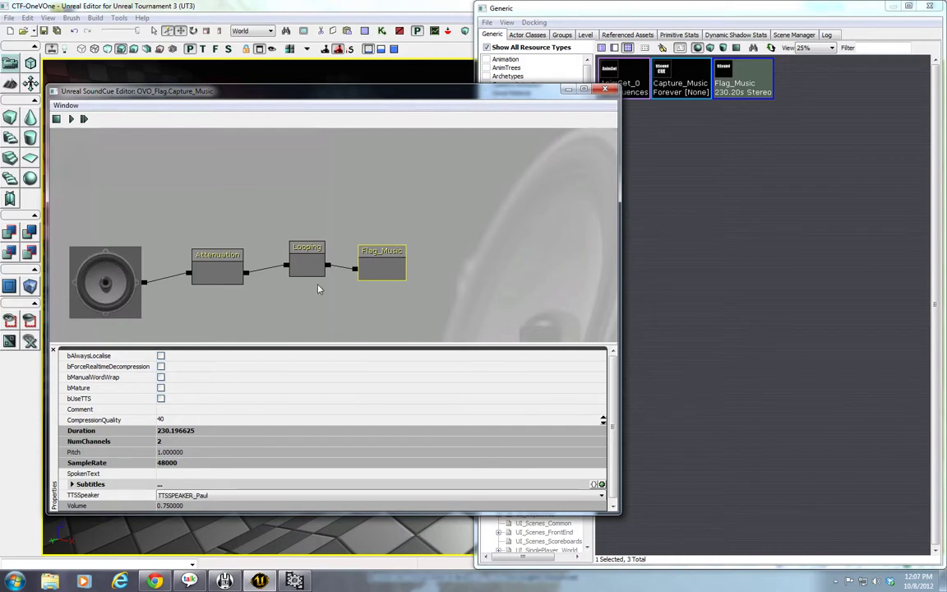
left_click(605, 88)
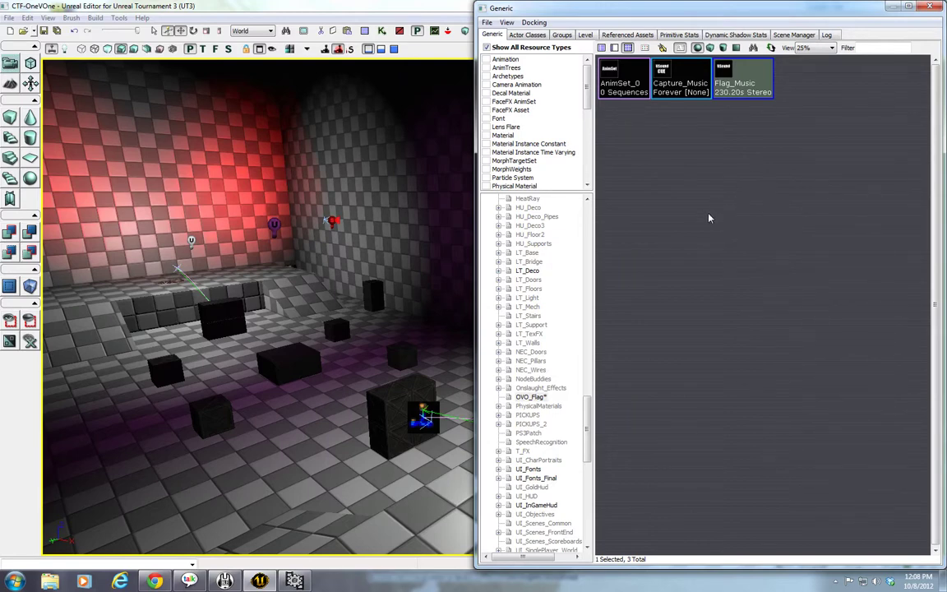
Add an AmbientSound actor that uses the Capture_Music cue on the arena floor near the central blocks
left_click(687, 84)
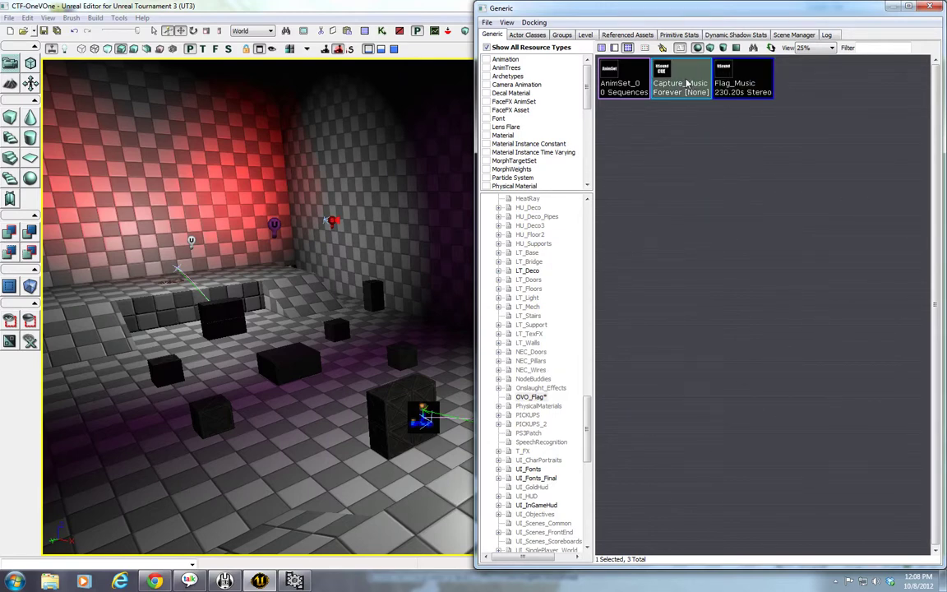
mouse_move(393, 289)
right_mouse_down()
mouse_move(393, 370)
mouse_move(443, 353)
mouse_move(393, 289)
right_mouse_up()
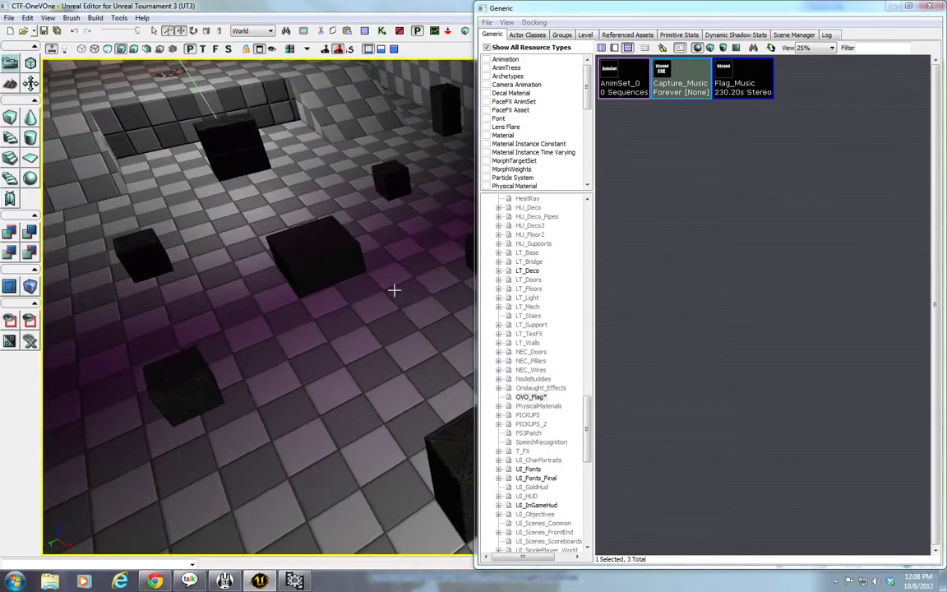
right_click(250, 299)
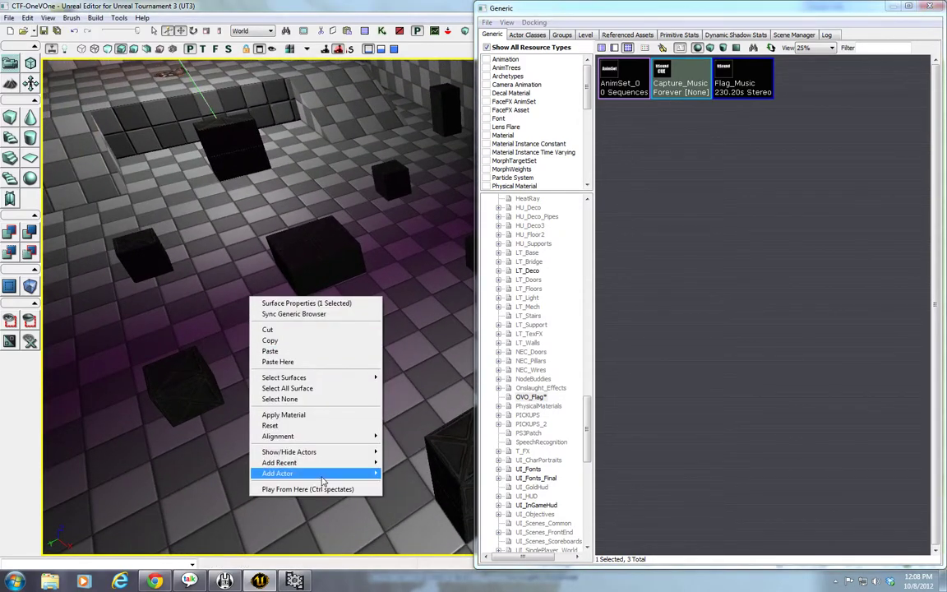
mouse_move(322, 477)
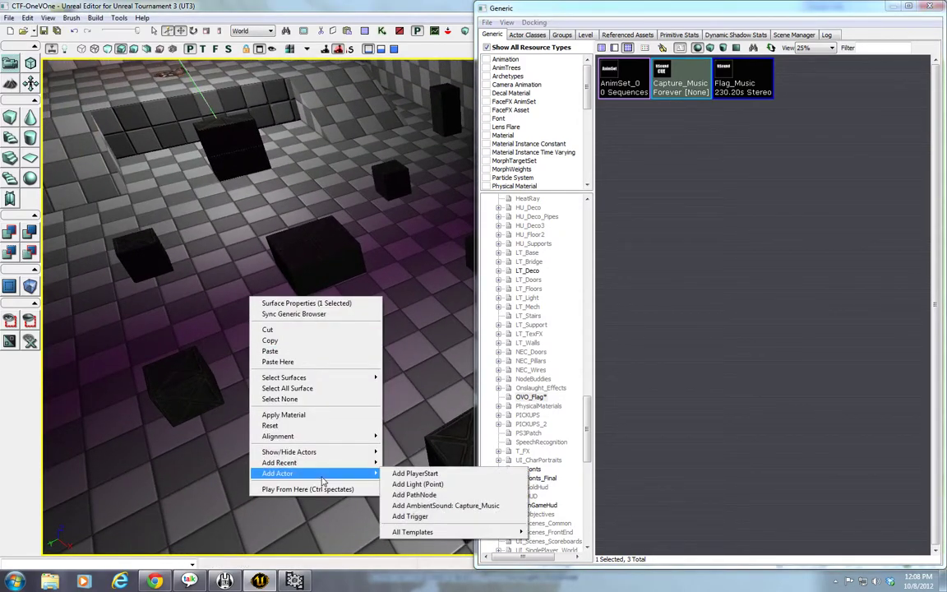
left_click(411, 509)
Raise the ambient sound actor above the arena floor, switch to the scaling widget, and deselect the actor
left_click_drag(297, 361, 296, 390)
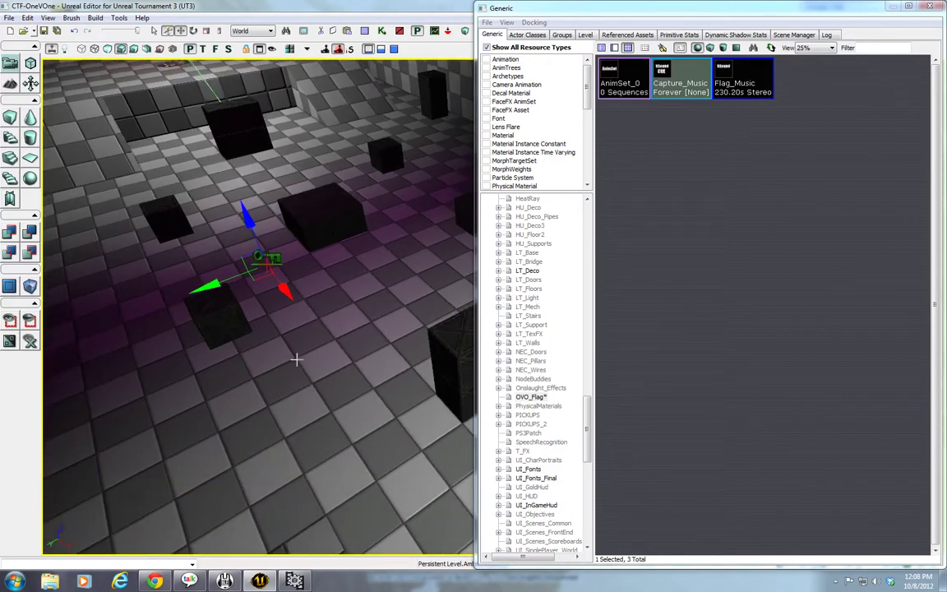
left_click_drag(247, 216, 230, 247)
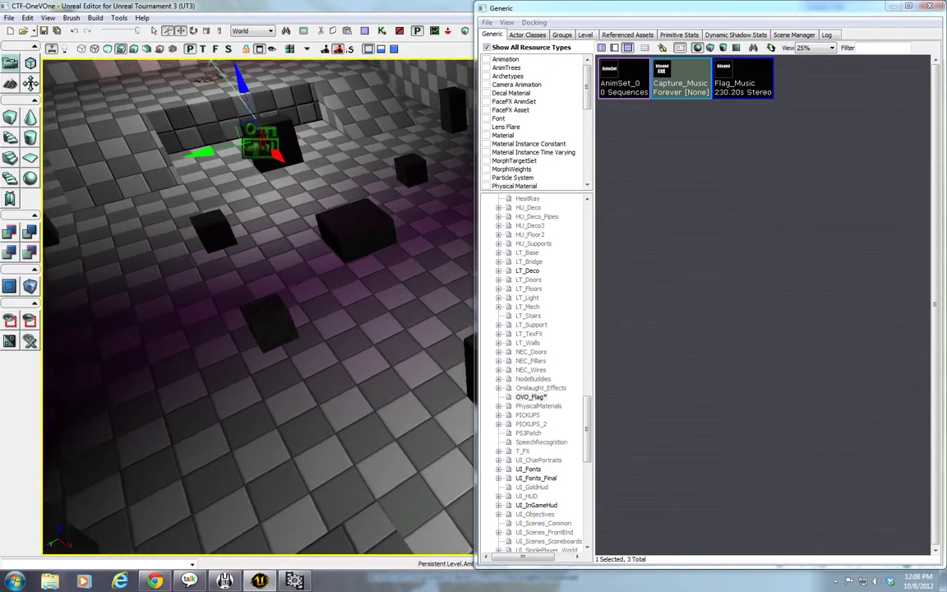
right_click_drag(369, 318, 357, 288)
left_click_drag(370, 319, 356, 339)
key("space")
key("space")
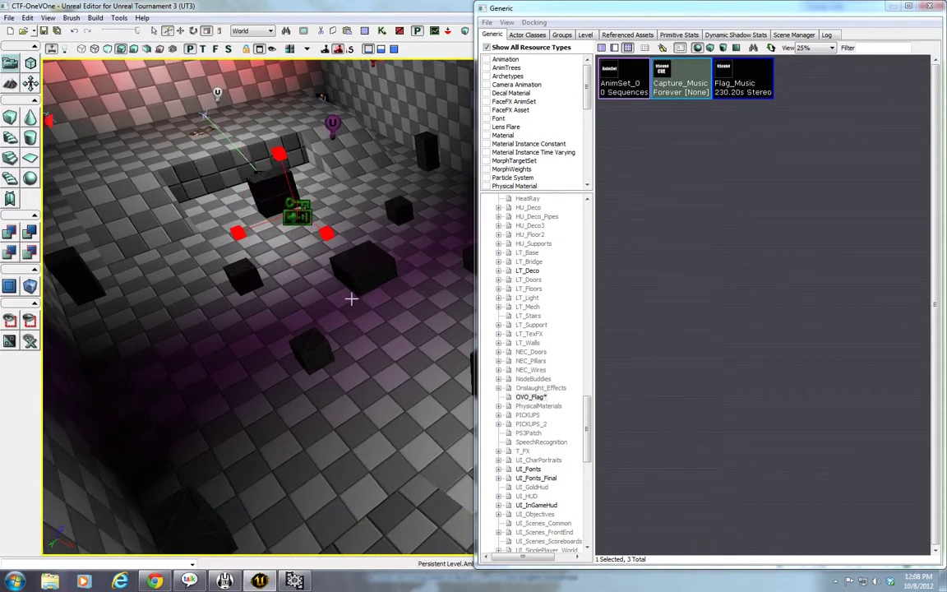
left_click(391, 335)
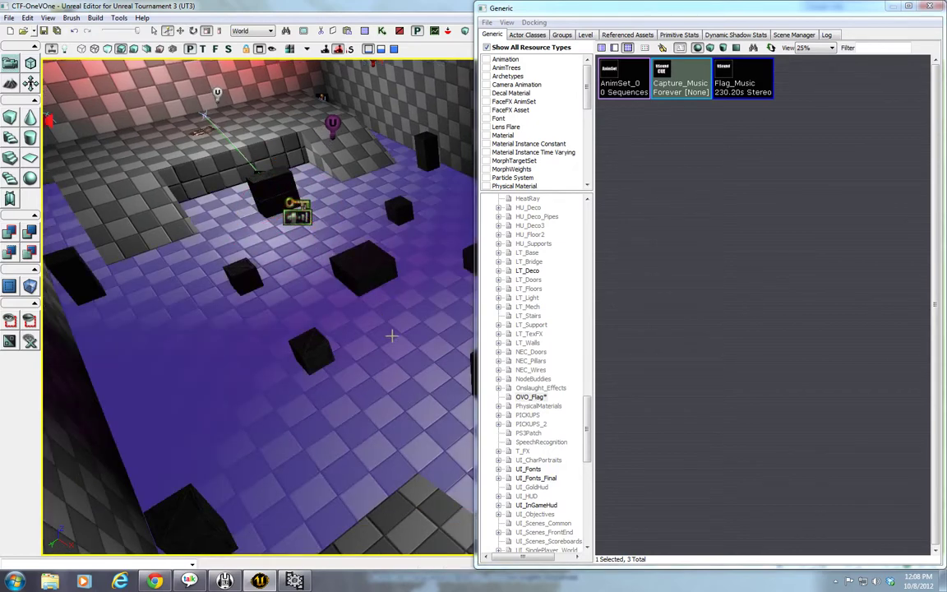
left_click(397, 345)
Close the Generic browser and playtest the level from the blue base floor to listen for the ambient sound
left_click(930, 7)
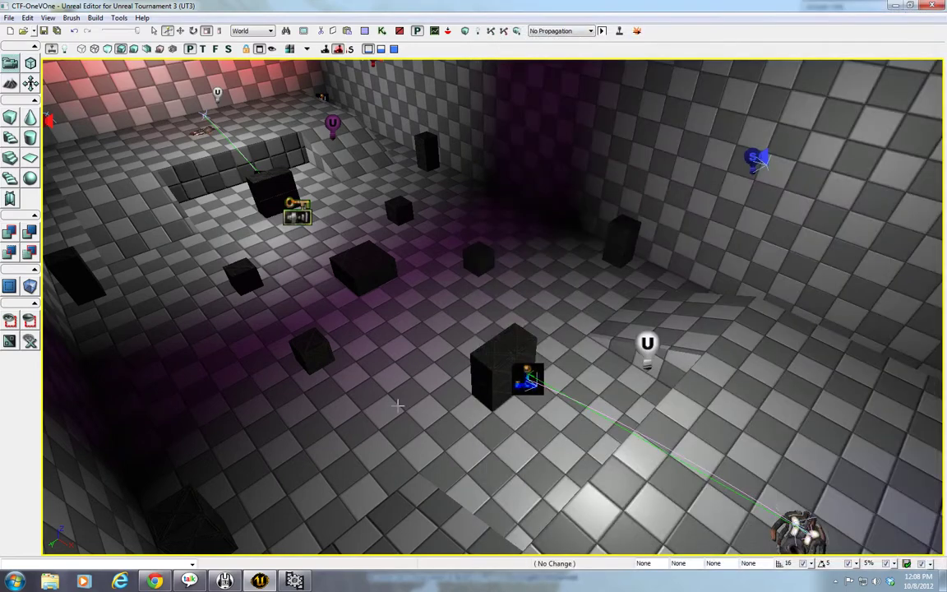
left_click(398, 405)
left_click_drag(398, 405, 456, 447)
right_click(489, 448)
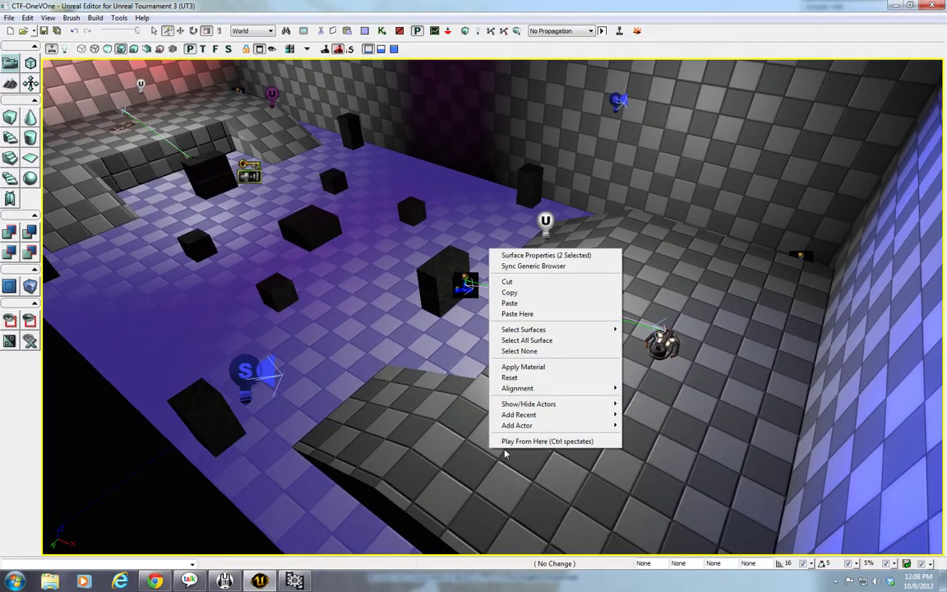
left_click(511, 442)
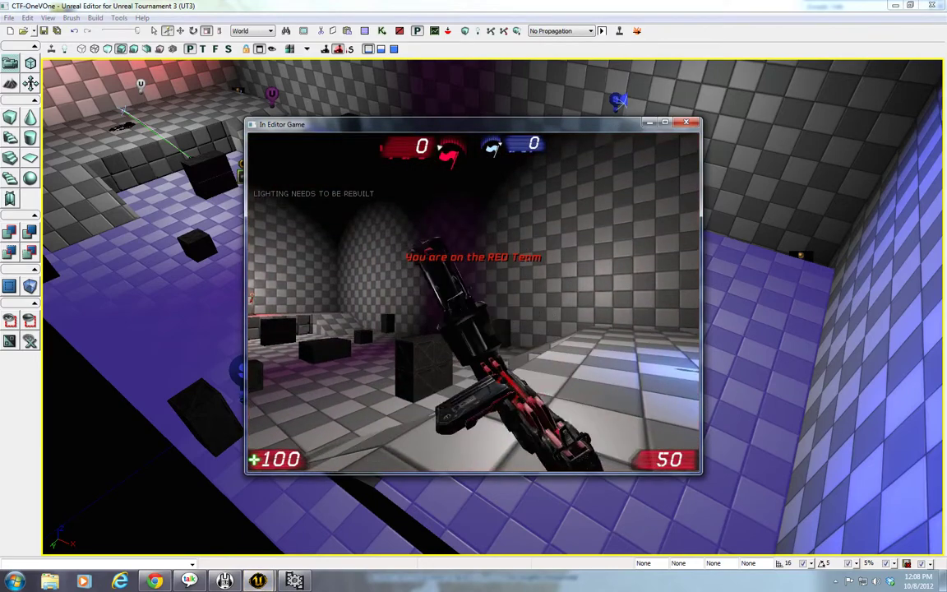
key("w")
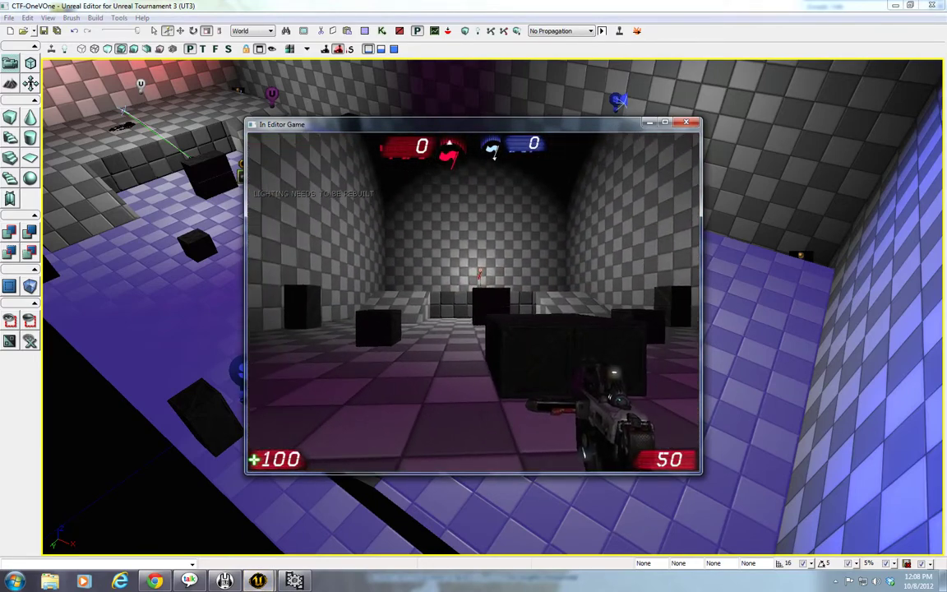
key("Escape")
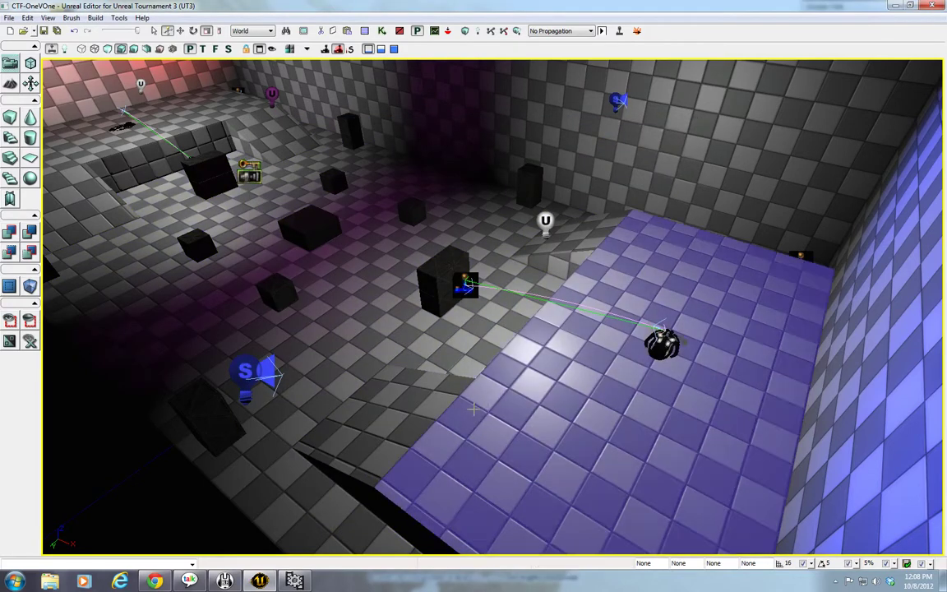
Delete the ambient sound actor from the level and clear the floor surface selection
left_click(251, 174)
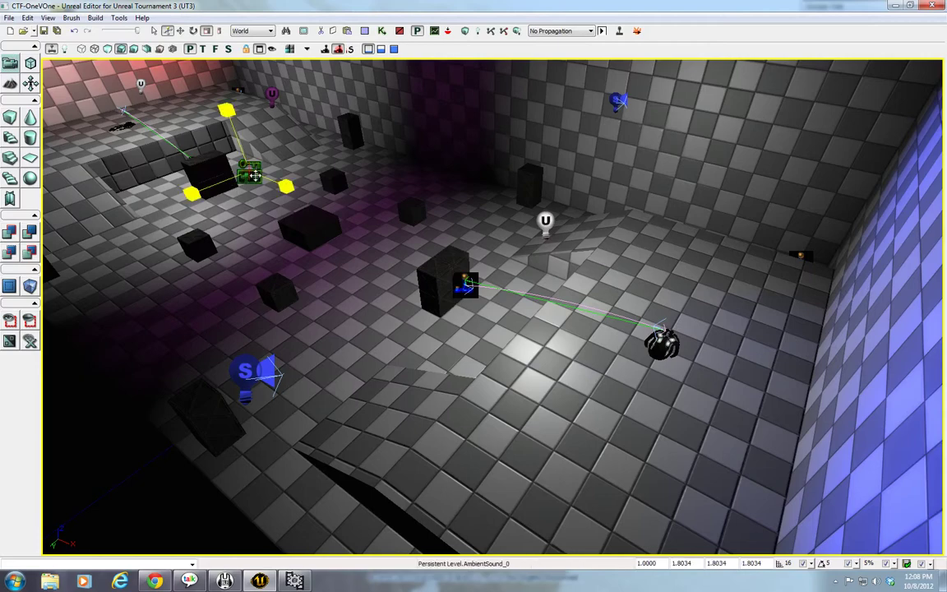
key("Delete")
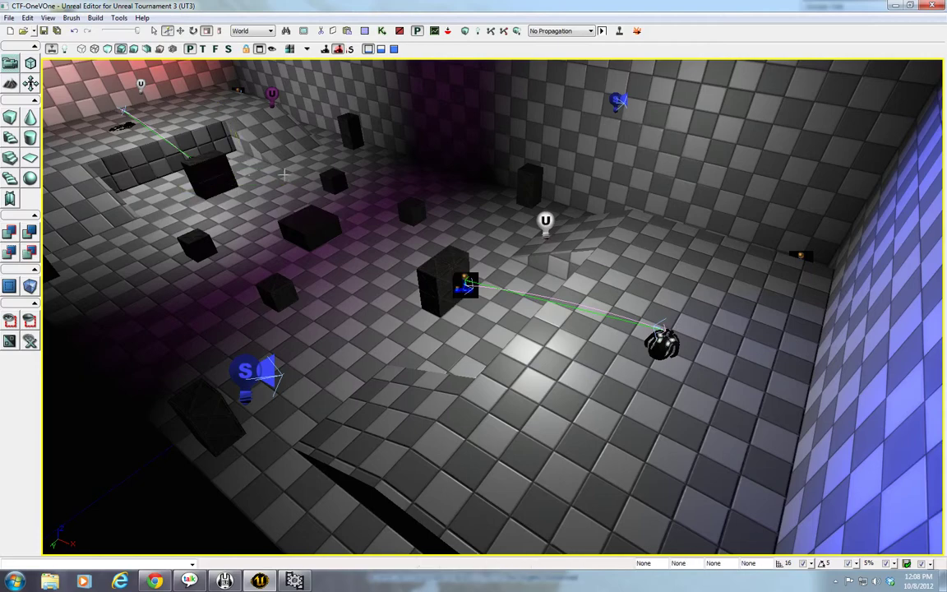
left_click(419, 364)
left_click_drag(419, 364, 296, 221)
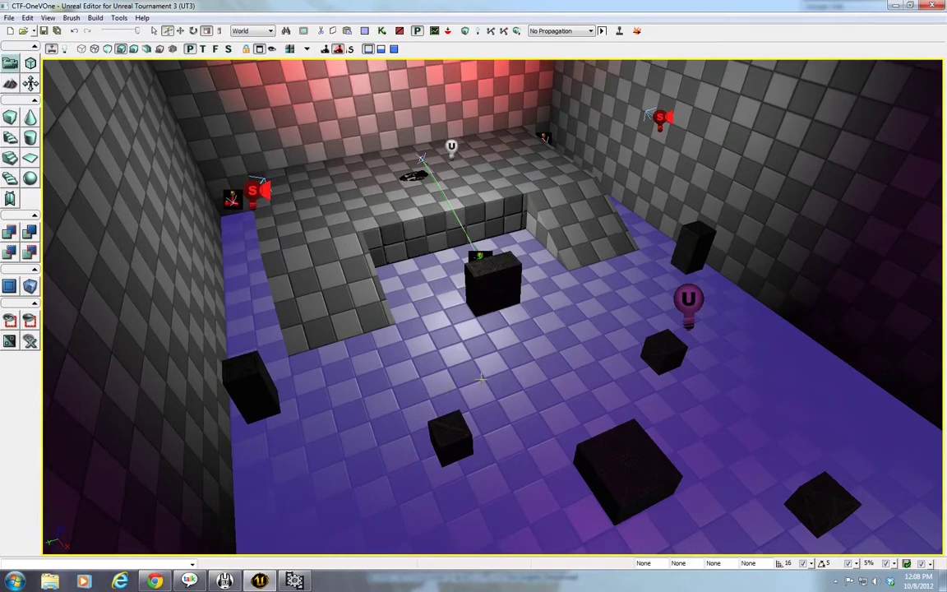
left_click_drag(482, 378, 547, 398)
key("Escape")
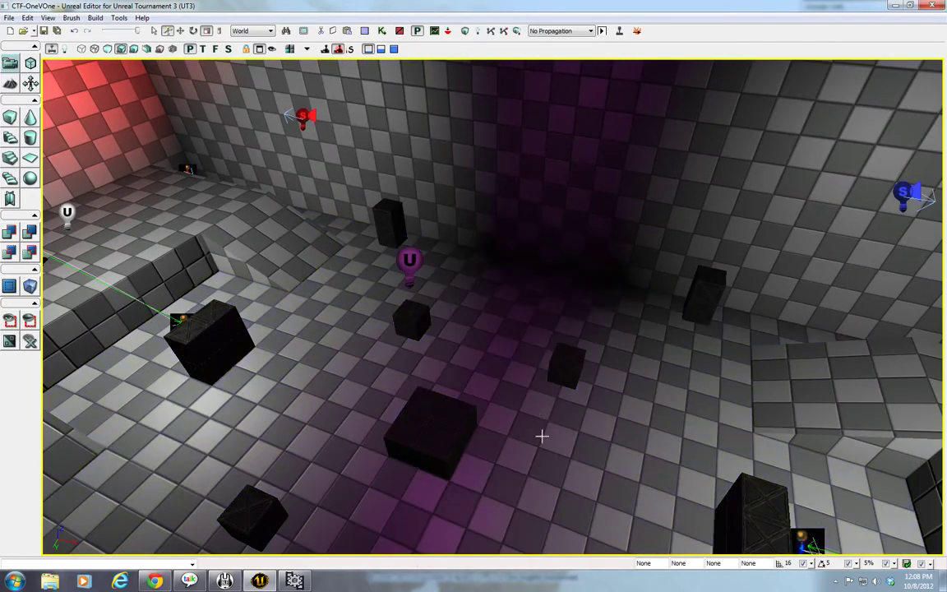
Open the level's Kismet sequence and add a Player Spawned event in the middle of the empty graph
left_click(381, 30)
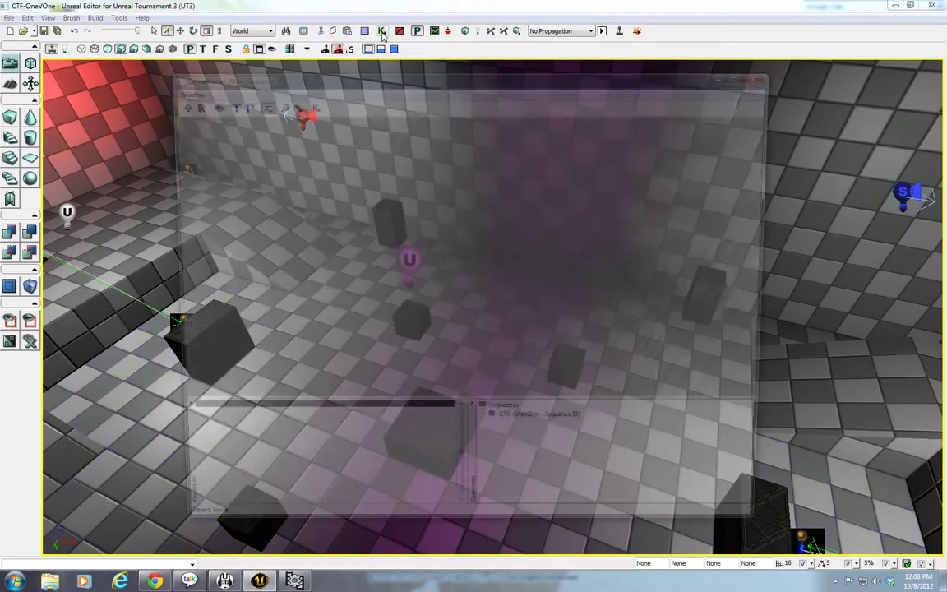
right_click(357, 174)
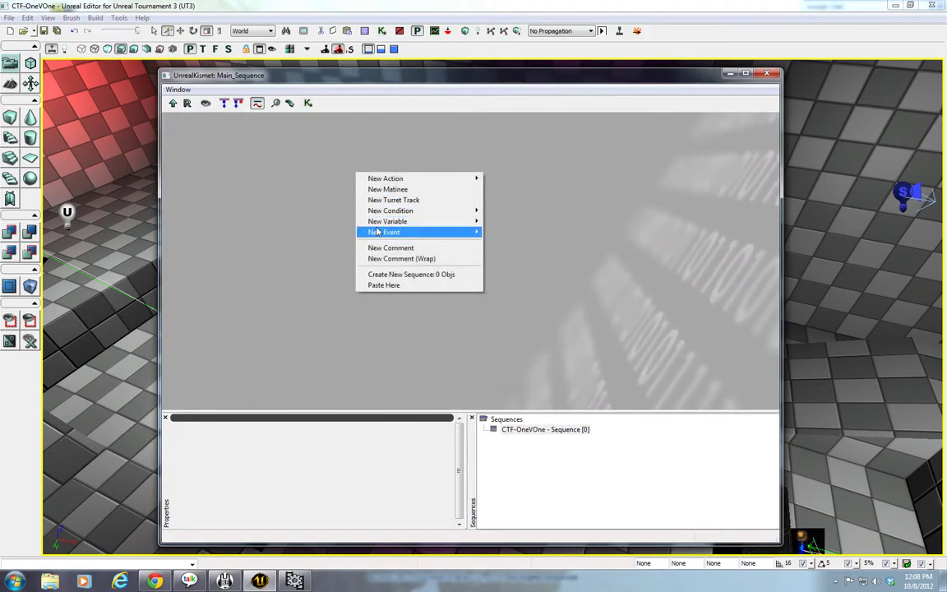
mouse_move(377, 233)
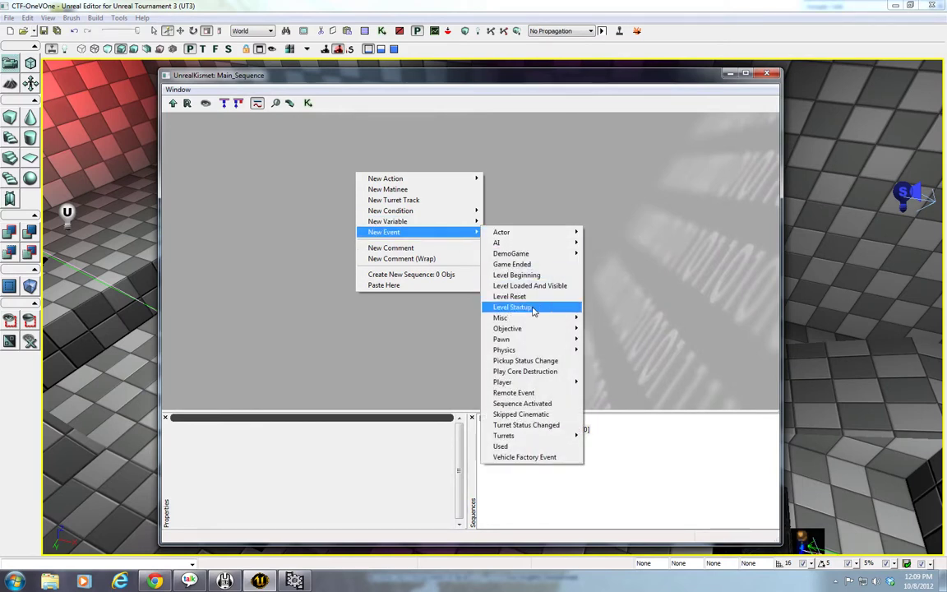
mouse_move(532, 385)
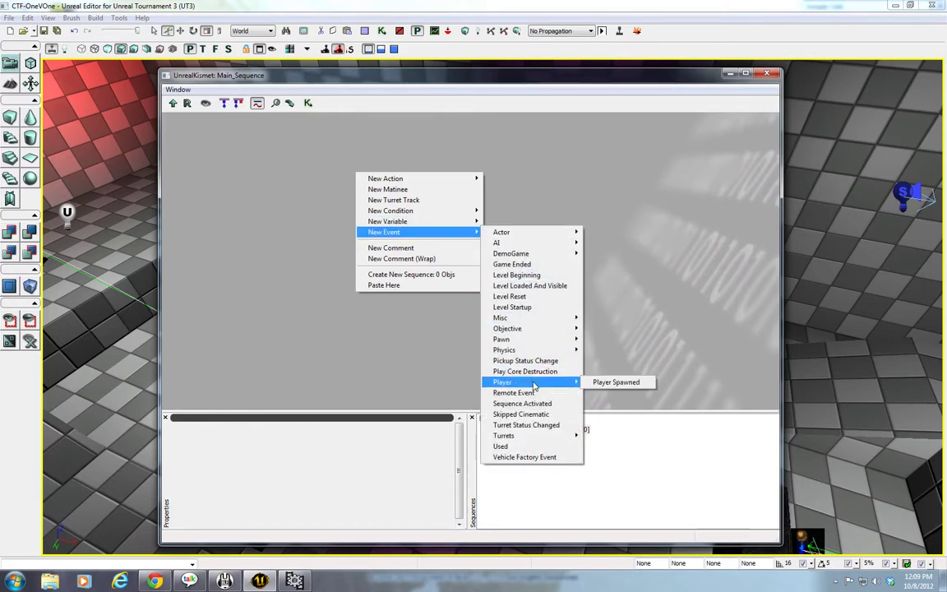
left_click(616, 382)
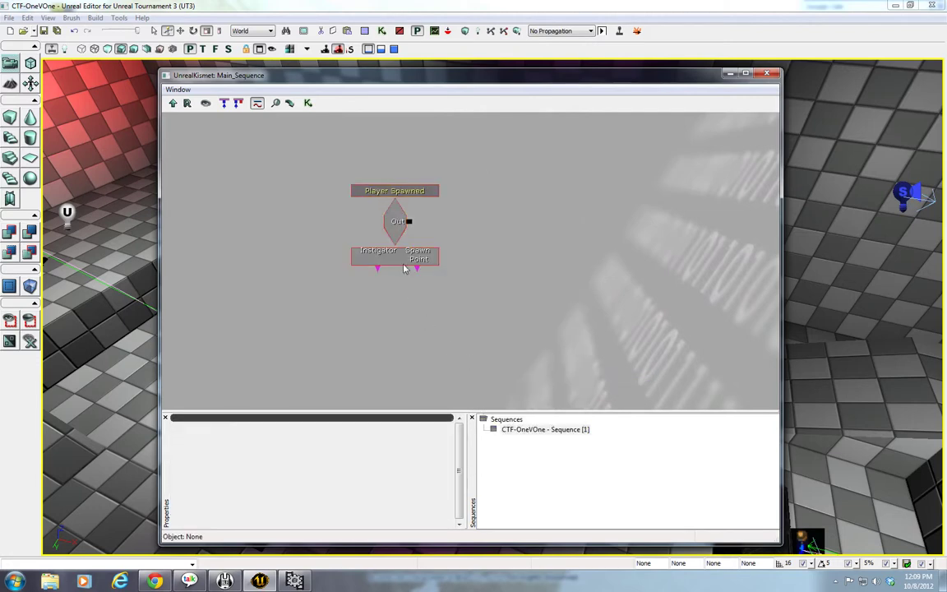
left_click_drag(353, 185, 318, 169)
left_click_drag(464, 230, 510, 263)
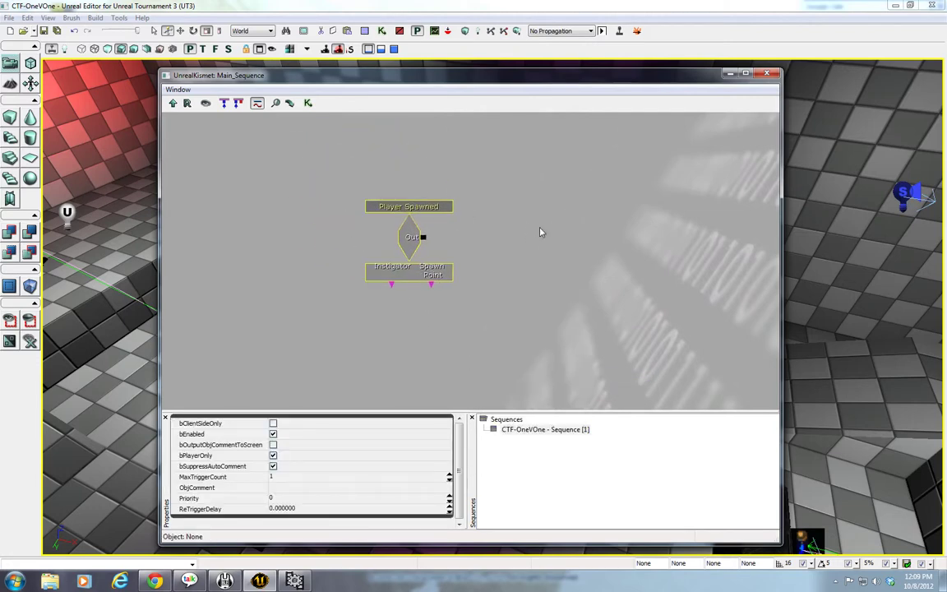
Add a Play Sound action and position it beside the Player Spawned event
left_click(539, 226)
right_click(536, 198)
mouse_move(567, 205)
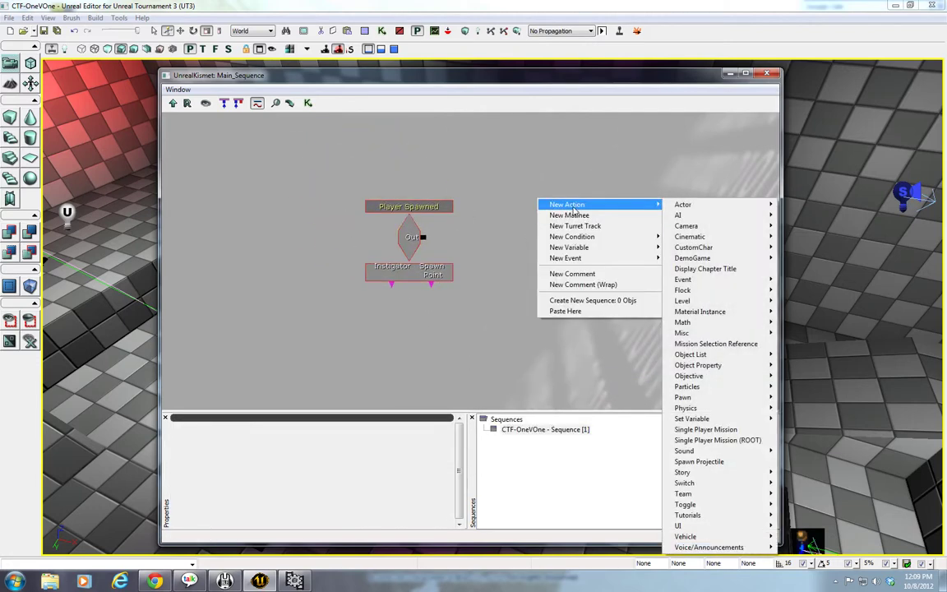
mouse_move(725, 454)
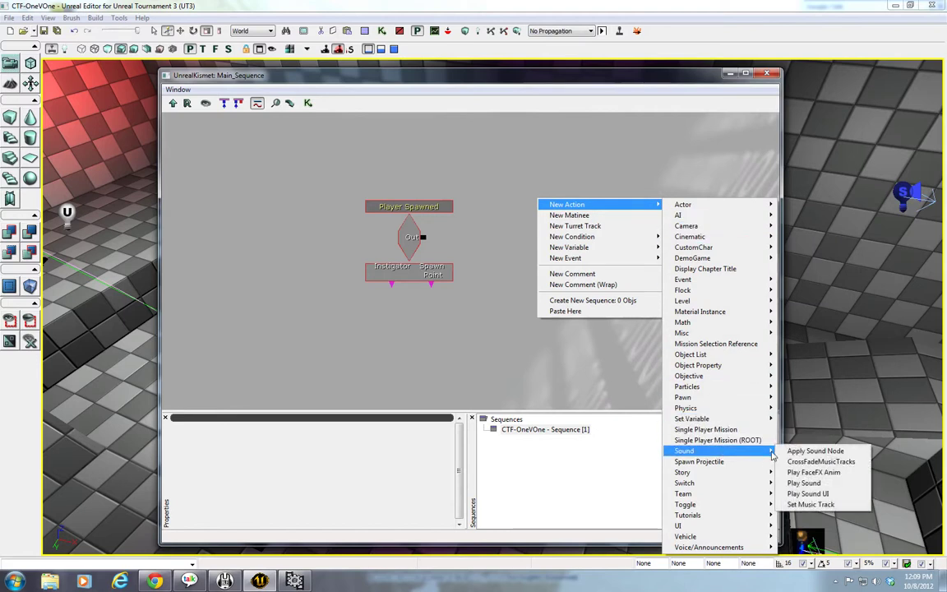
left_click(804, 482)
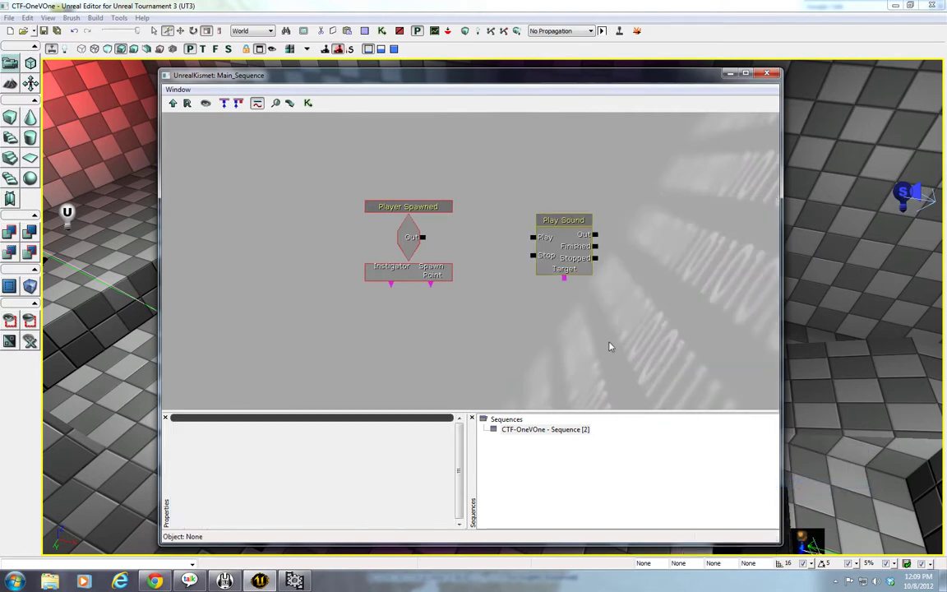
left_click(572, 252)
left_click_drag(572, 253, 544, 235, "ctrl")
left_click(593, 294)
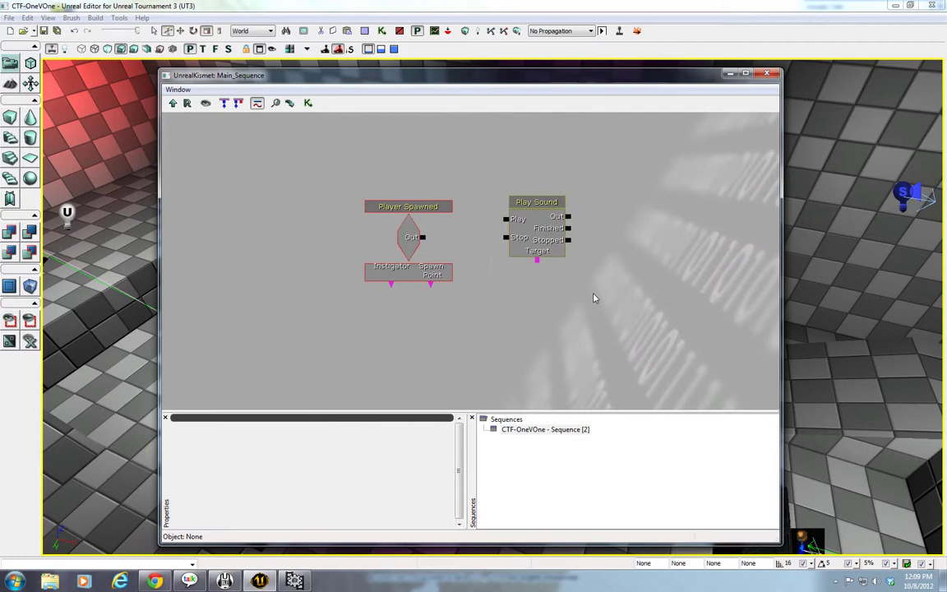
Add a Player variable and place it directly beneath the Play Sound action
left_click(539, 251)
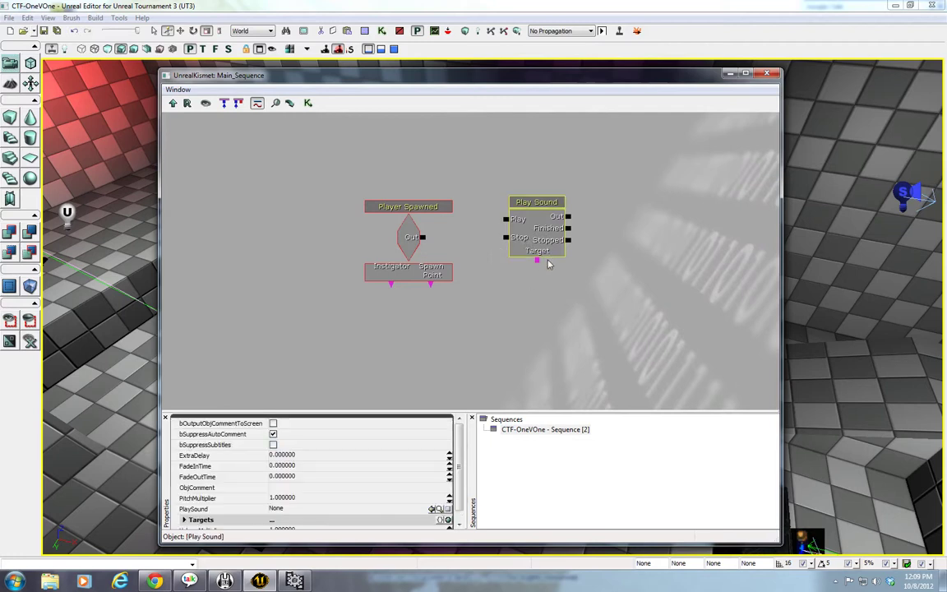
key("p")
left_click(535, 322)
left_click_drag(553, 336, 538, 301, "ctrl")
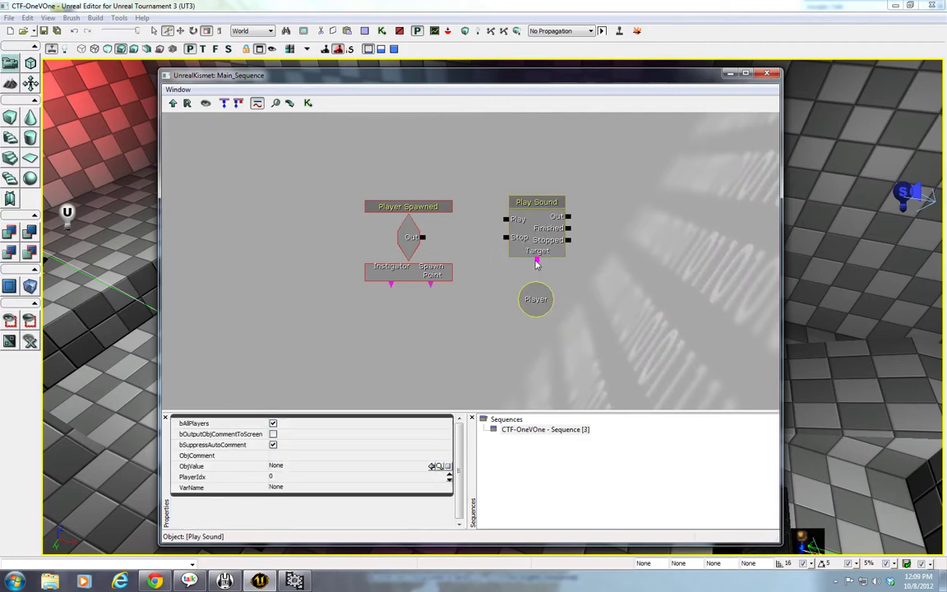
Link Play Sound's Target to the Player variable and connect Player Spawned's Out to Play Sound's Play input
left_click_drag(535, 262, 535, 298)
left_click(611, 335)
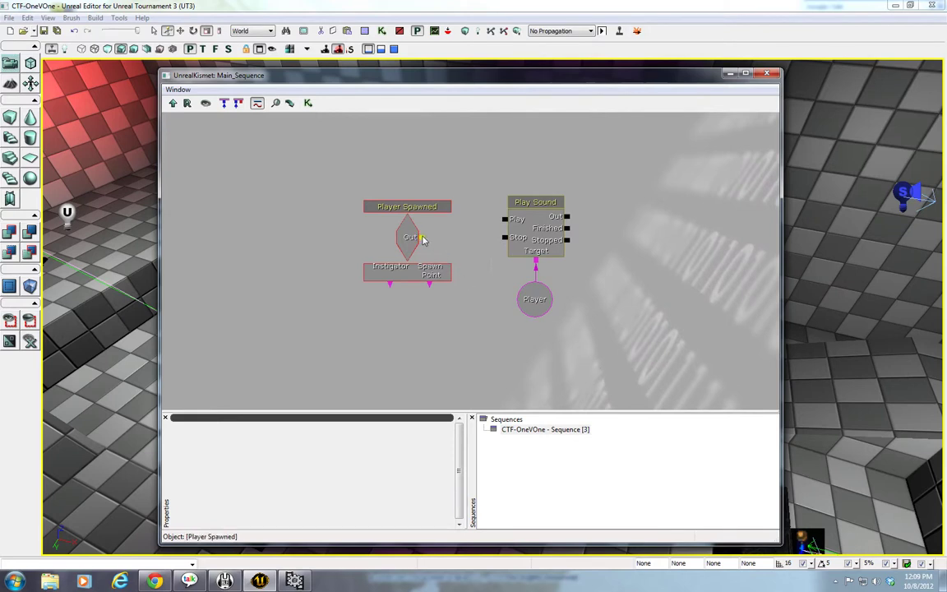
left_click_drag(421, 237, 505, 219)
left_click(543, 310)
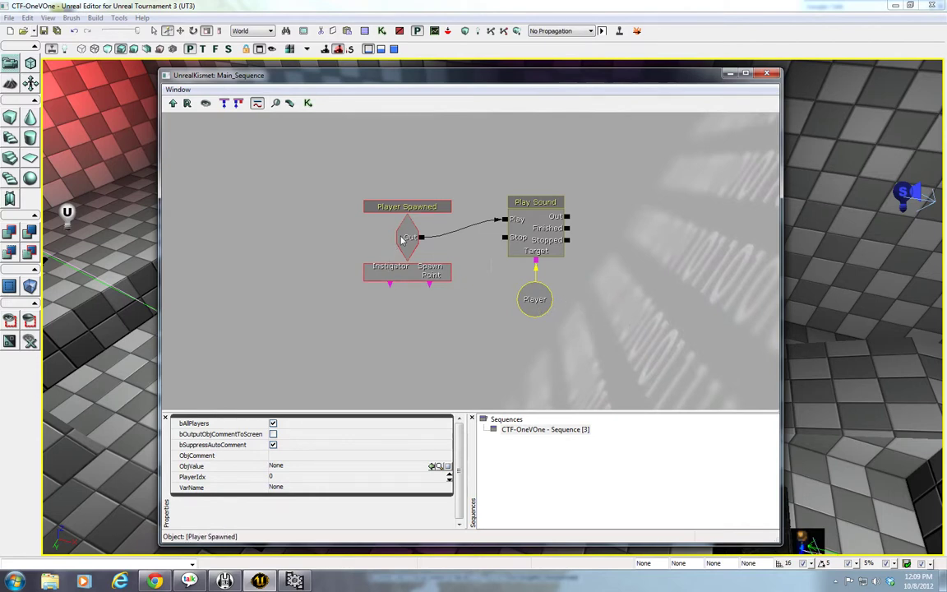
Set the Player Spawned event's MaxTriggerCount to 0
left_click(367, 215)
left_click(455, 247)
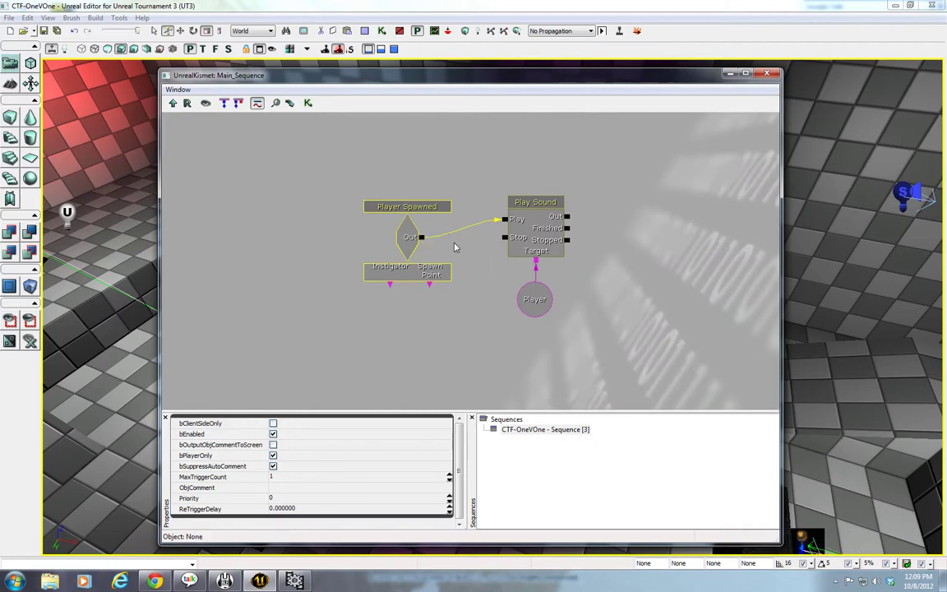
left_click(302, 477)
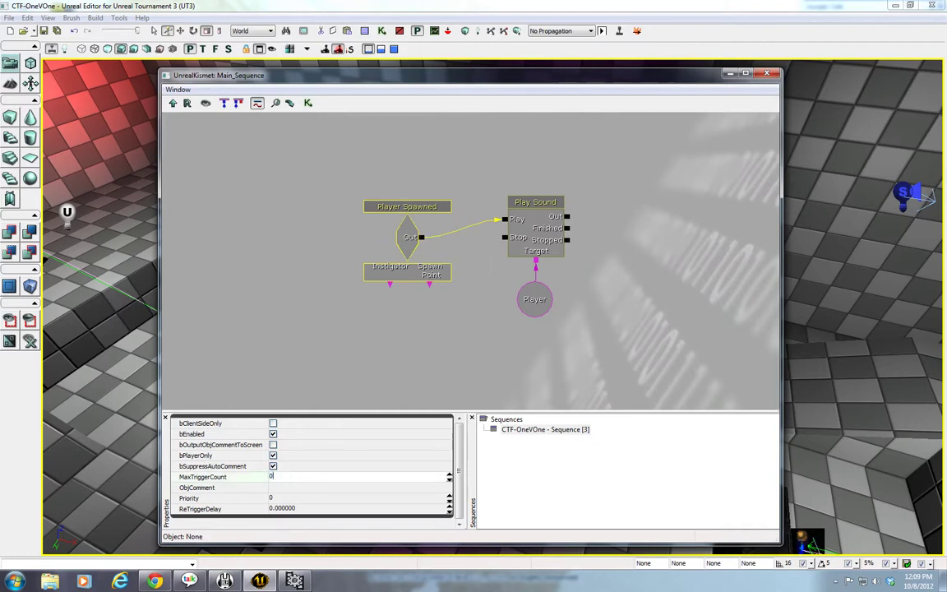
Apply the MaxTriggerCount of 0 and reselect the Player Spawned event to check its properties
key("Return")
left_click(346, 342)
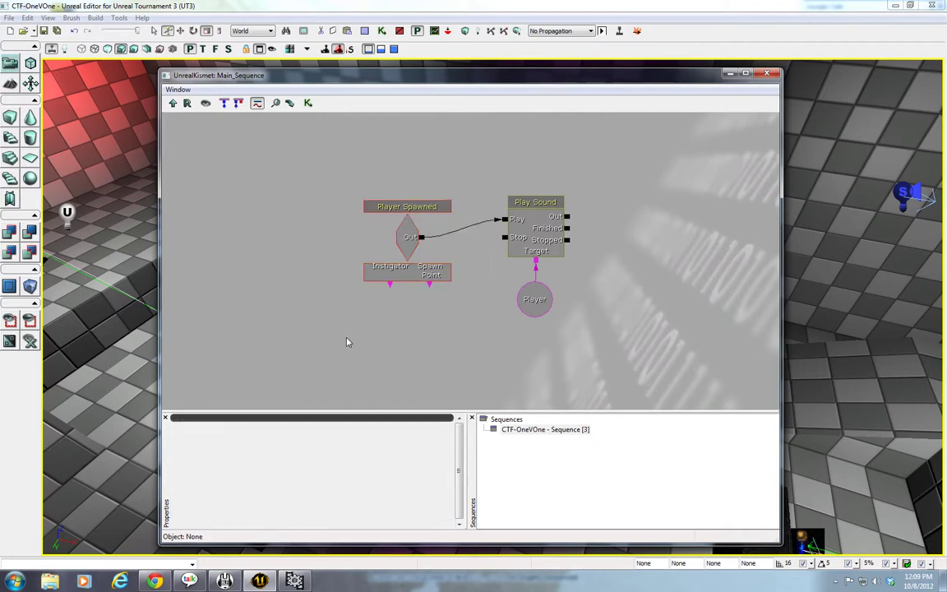
left_click(419, 258)
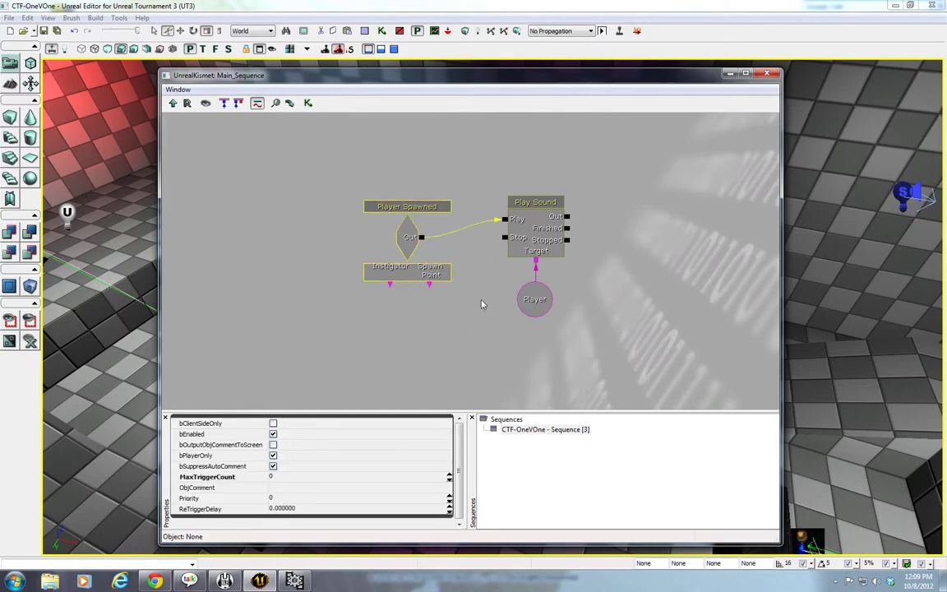
Assign the OVO_Flag Capture_Music SoundCue to the Play Sound action's PlaySound property, and close the browser and Kismet windows
left_click(530, 238)
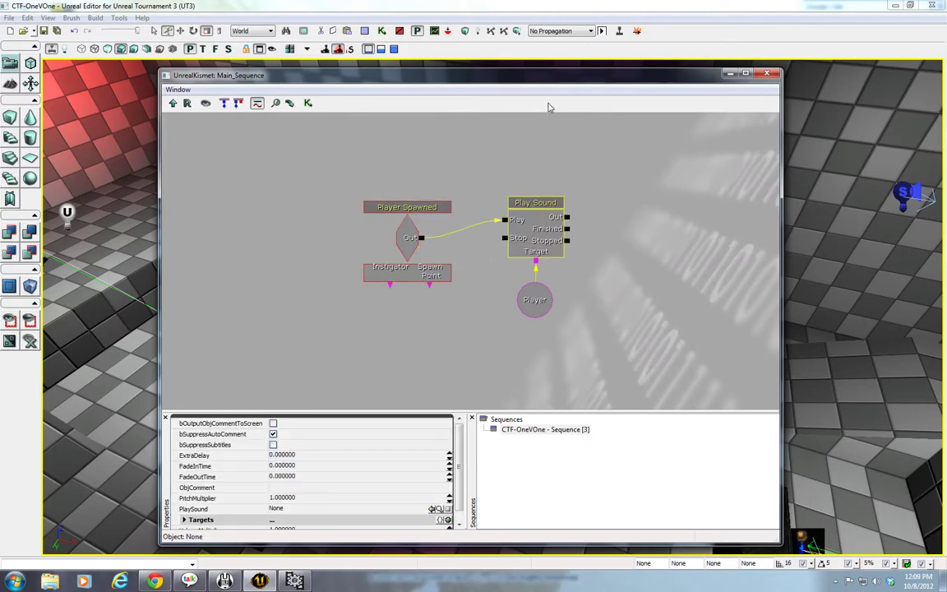
left_click_drag(571, 76, 506, 58)
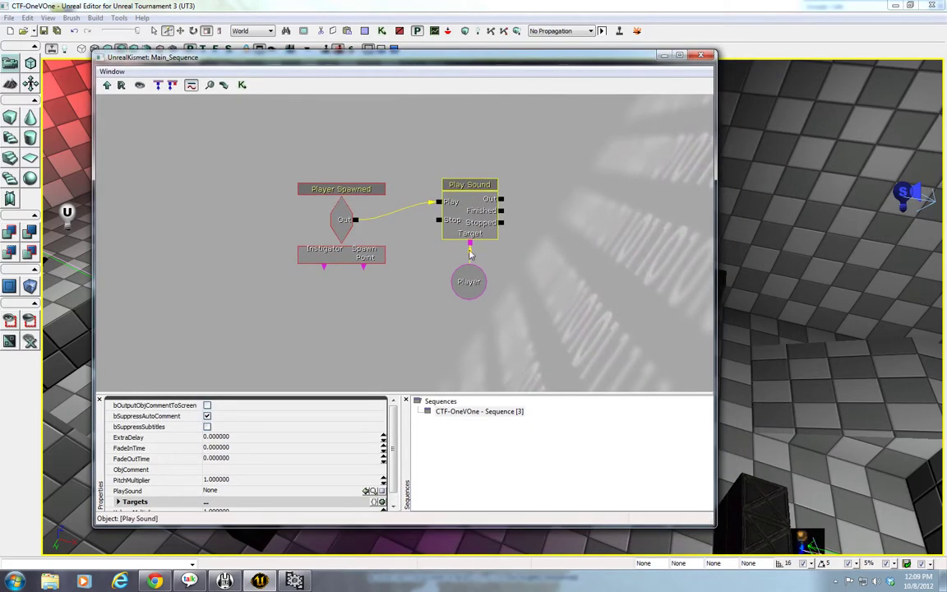
left_click_drag(470, 255, 469, 281)
left_click(364, 33)
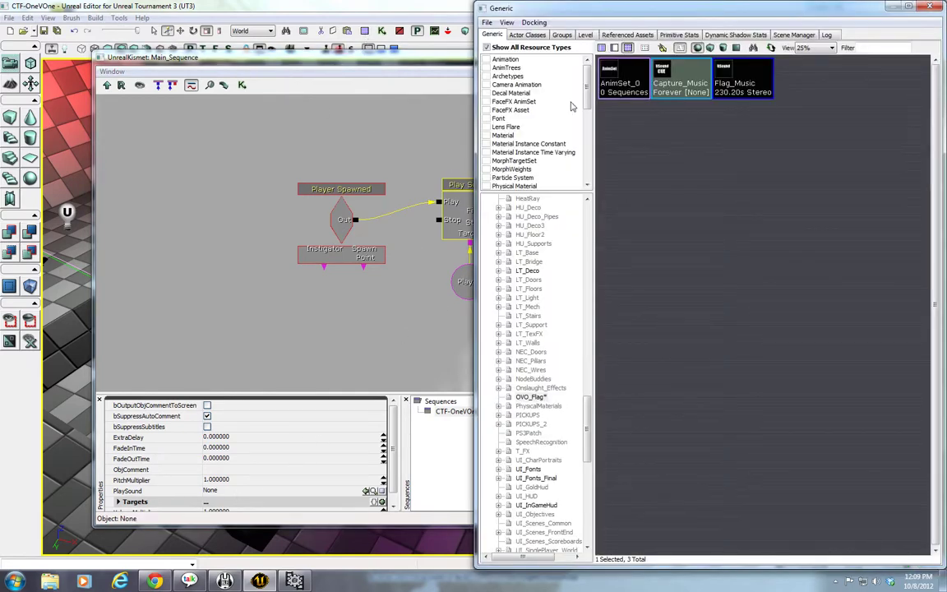
left_click(723, 93)
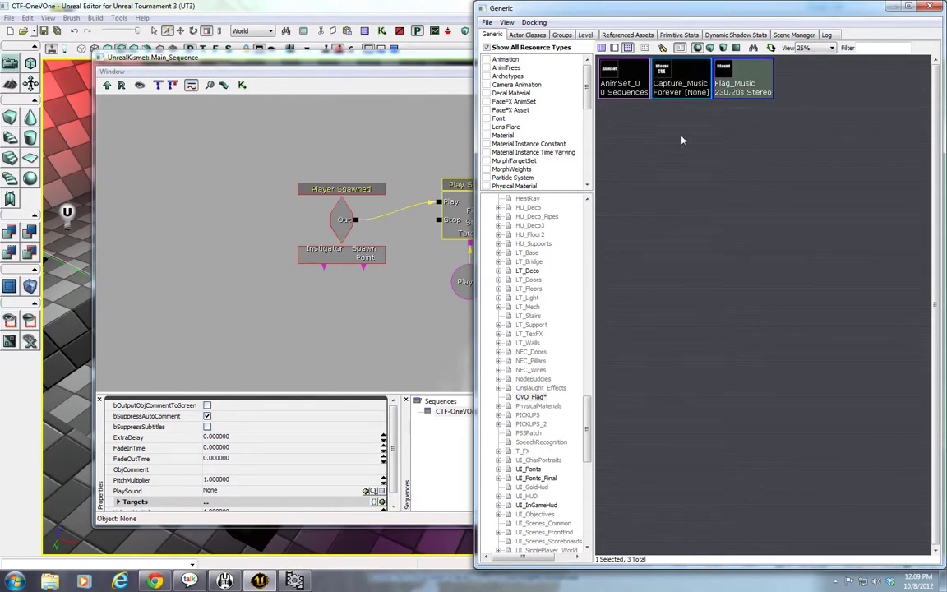
left_click(367, 491)
left_click(370, 492)
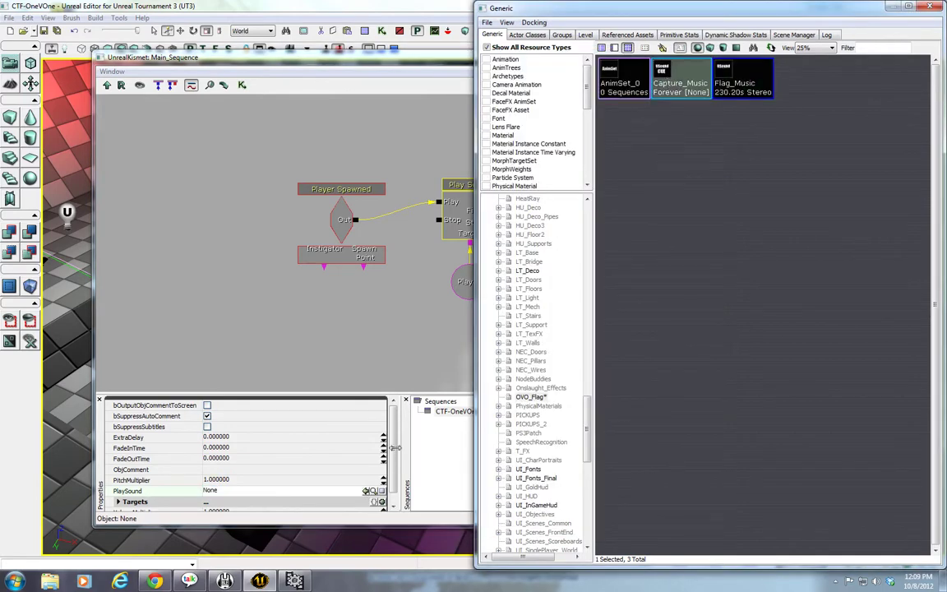
left_click(367, 491)
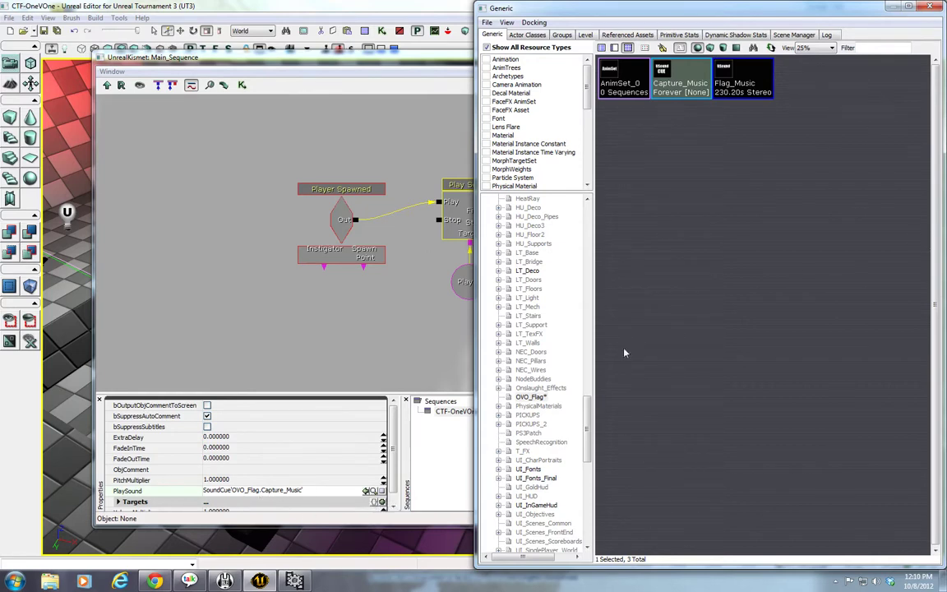
left_click(931, 6)
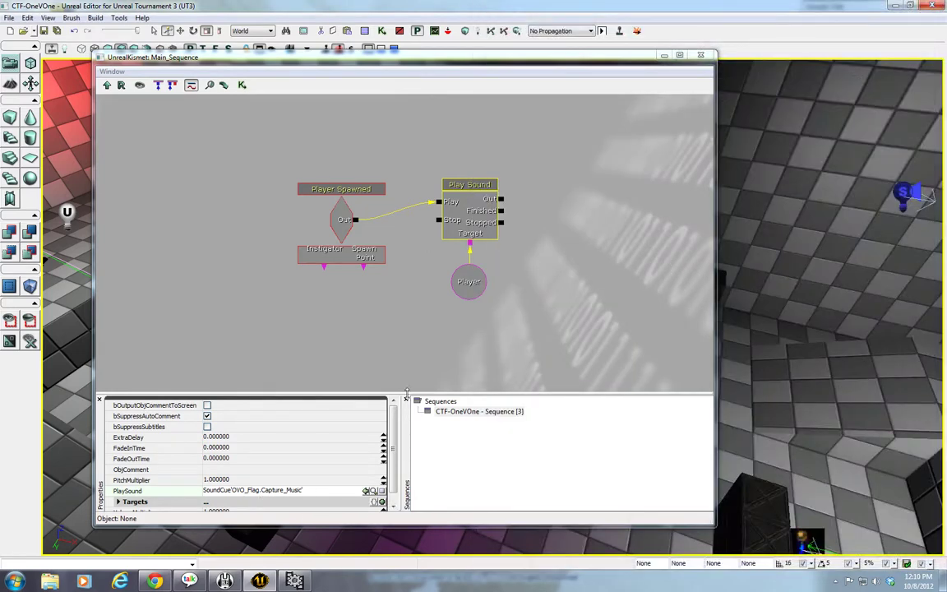
left_click(701, 55)
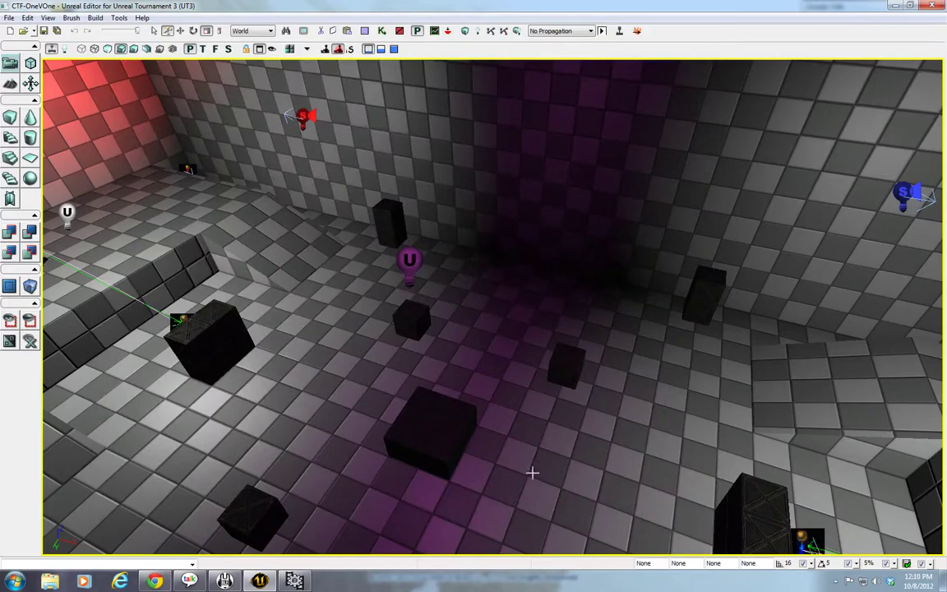
Playtest the level from the floor near the blue base to hear the music, and exit the in-editor game
left_click_drag(533, 471, 519, 429)
left_click(568, 456)
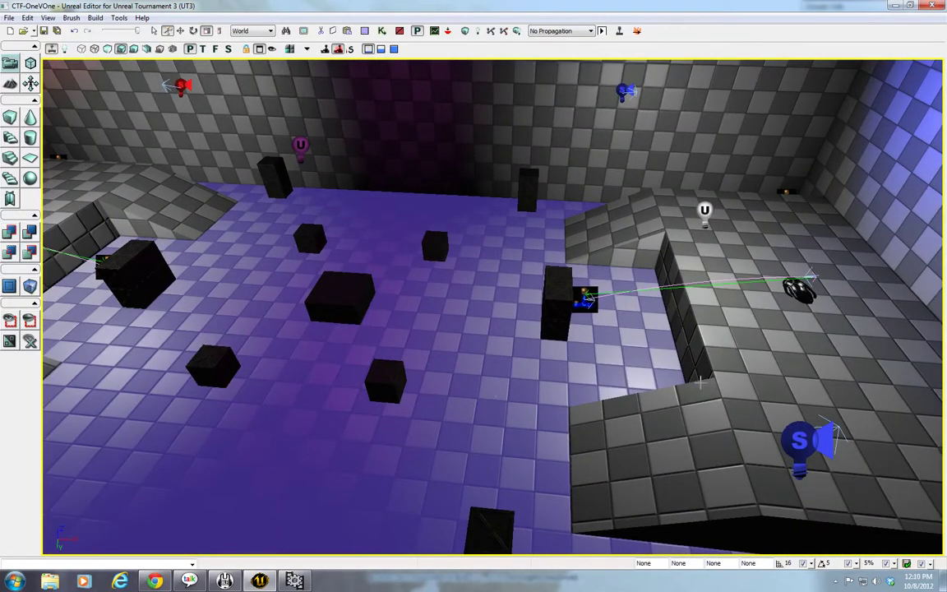
right_click(775, 372)
left_click(792, 364)
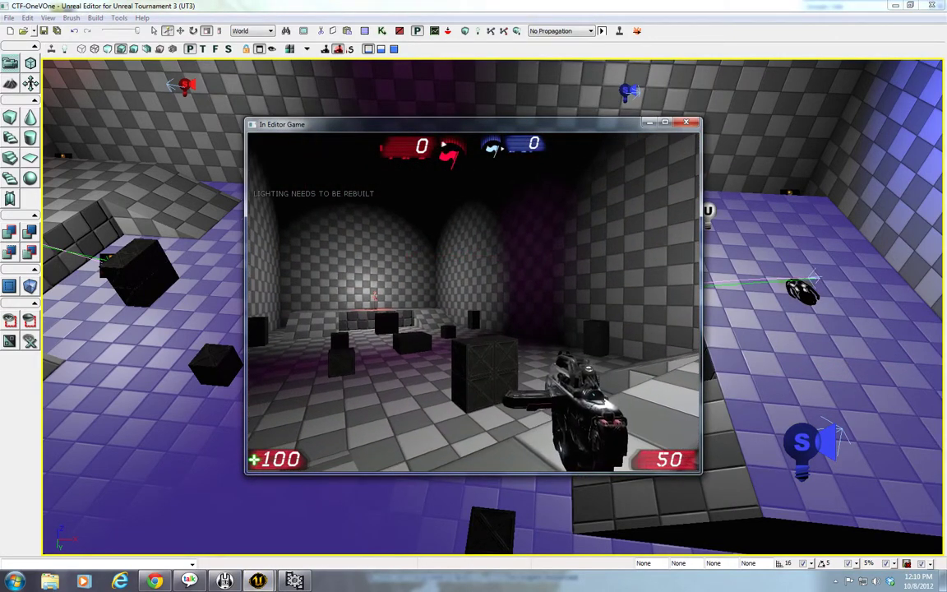
key("Escape")
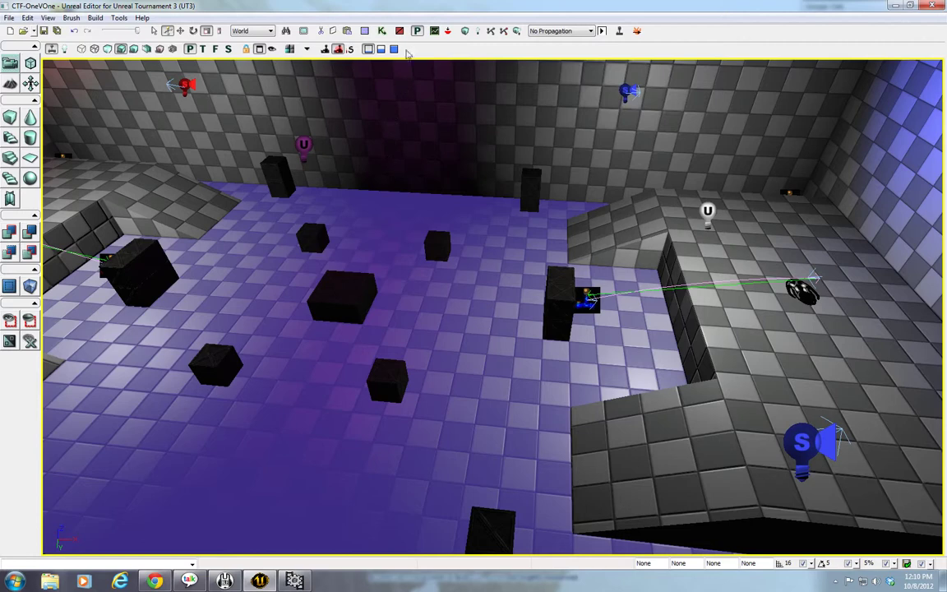
Save the OVO_Flag package from the Generic browser and close the browser
left_click(365, 32)
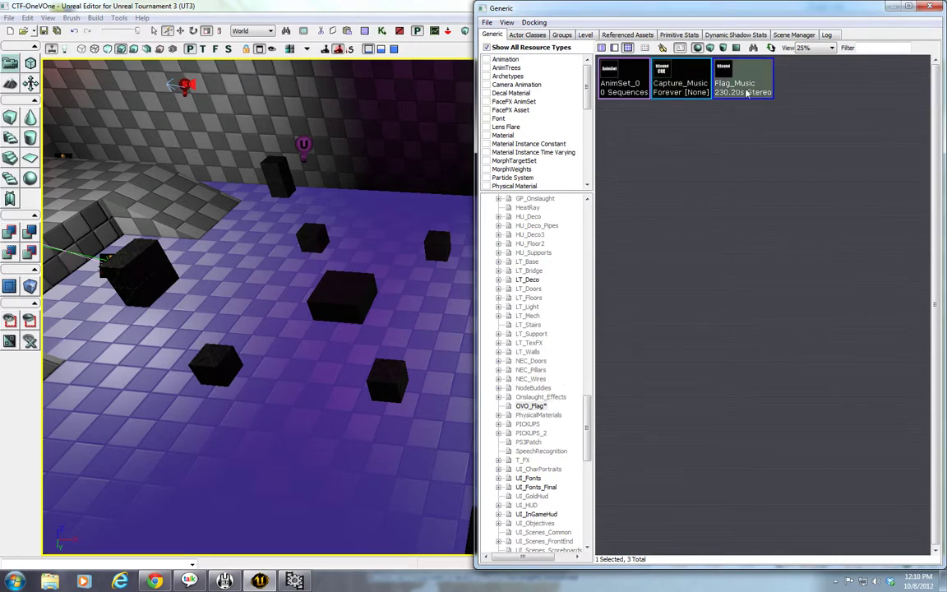
right_click(541, 406)
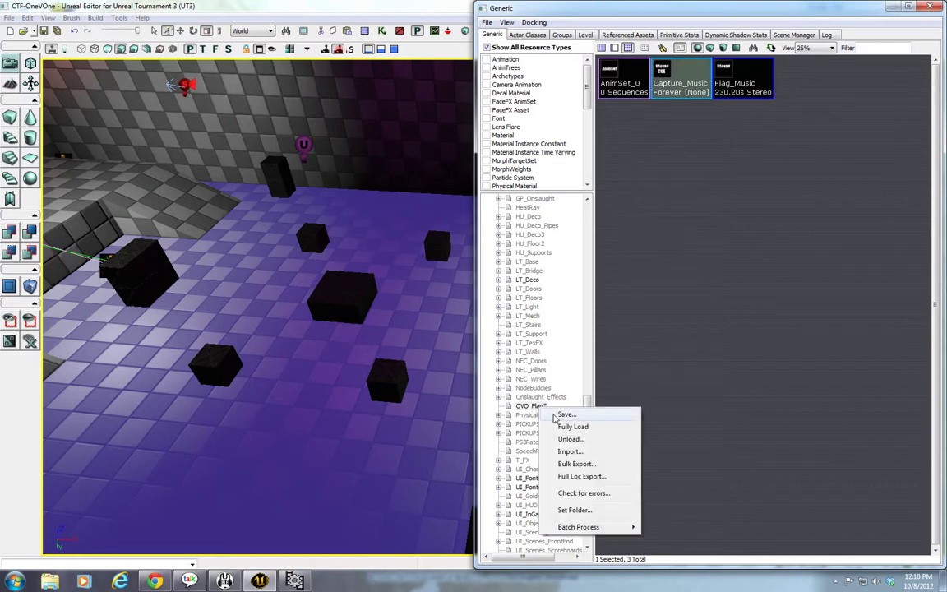
left_click(567, 414)
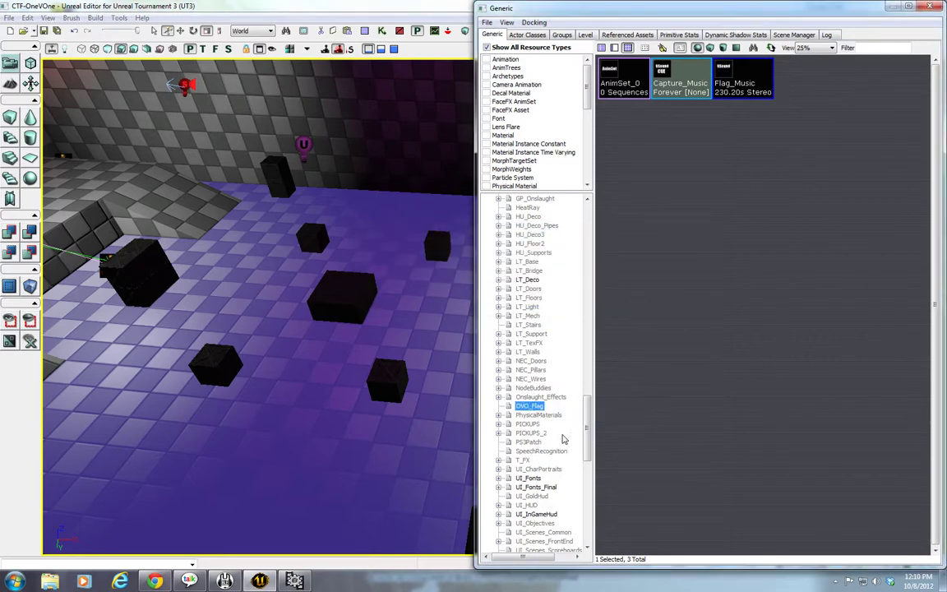
left_click(652, 401)
left_click_drag(735, 20, 617, 23)
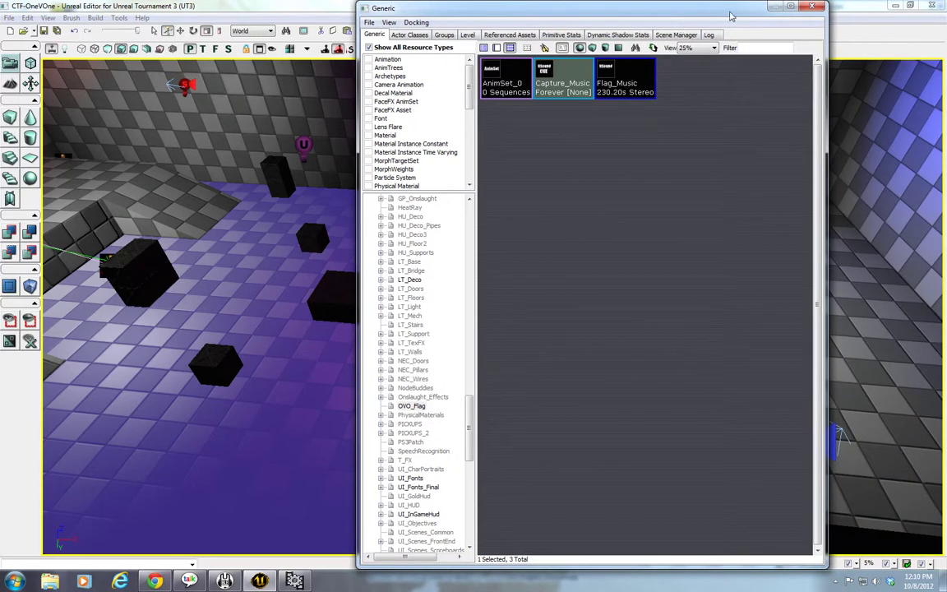
left_click(810, 8)
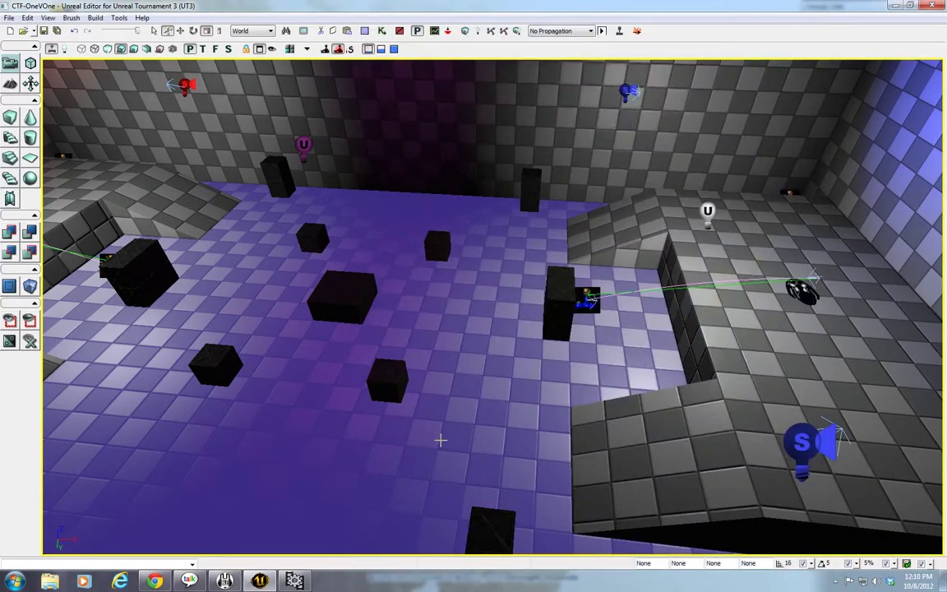